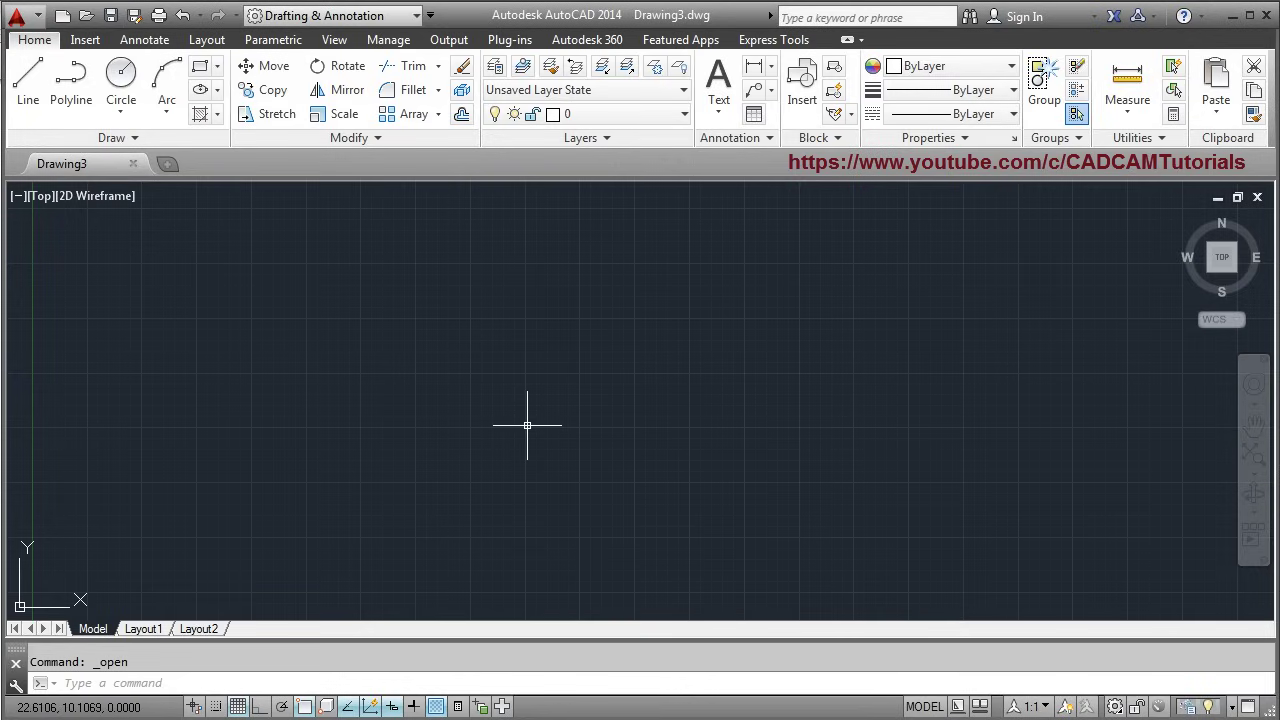
# Use LIMITS to set the lower-left corner to 0,0 and the upper-right corner to 100,100.
pyautogui.write('L')
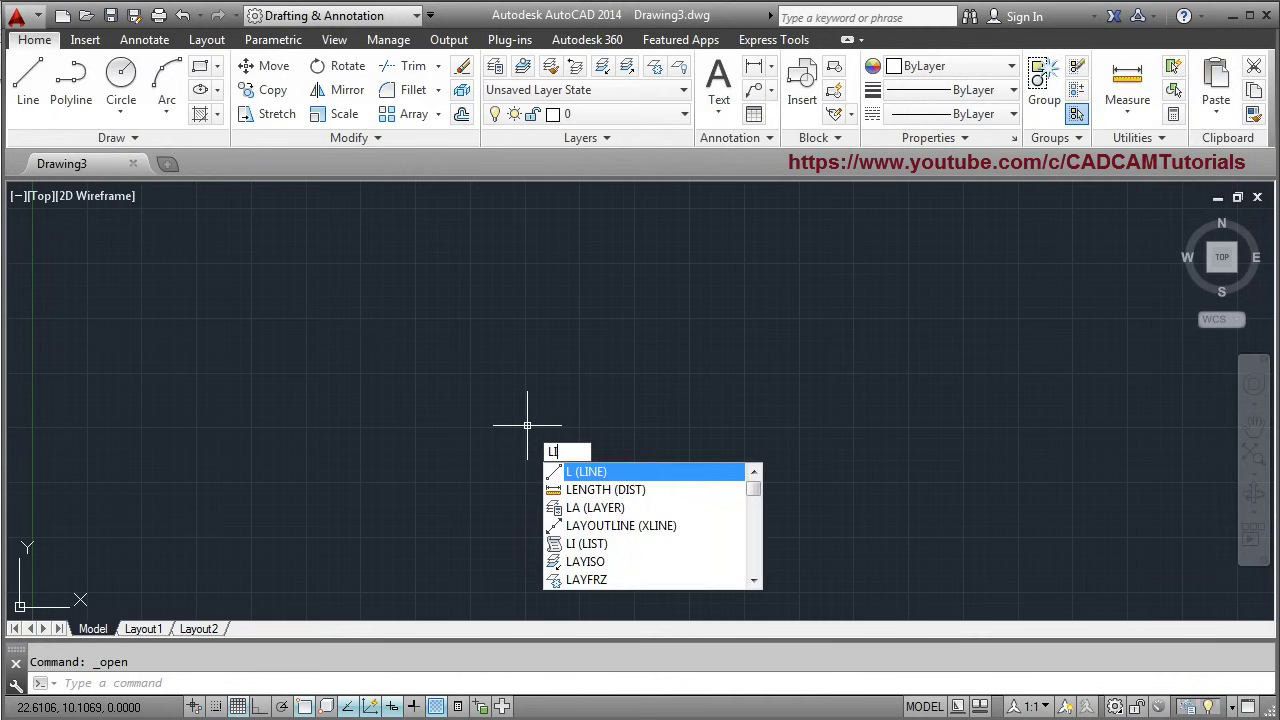
pyautogui.write('IMITS')
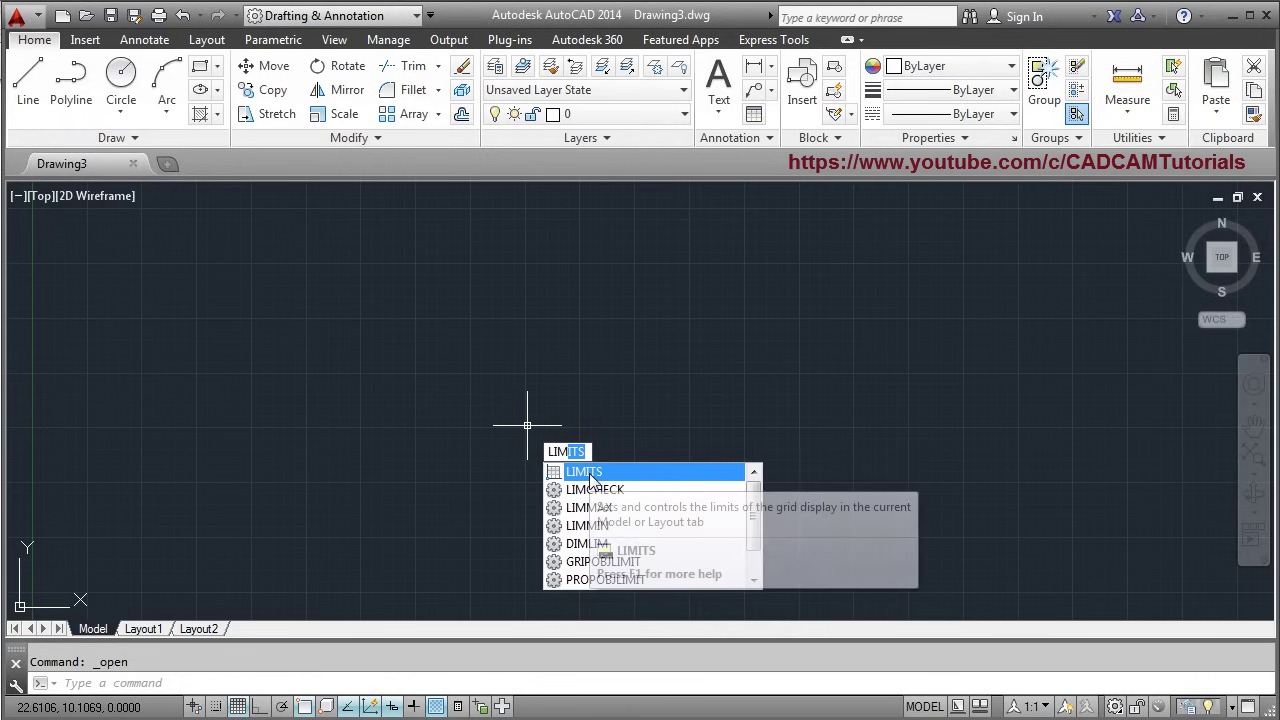
pyautogui.click(580, 472)
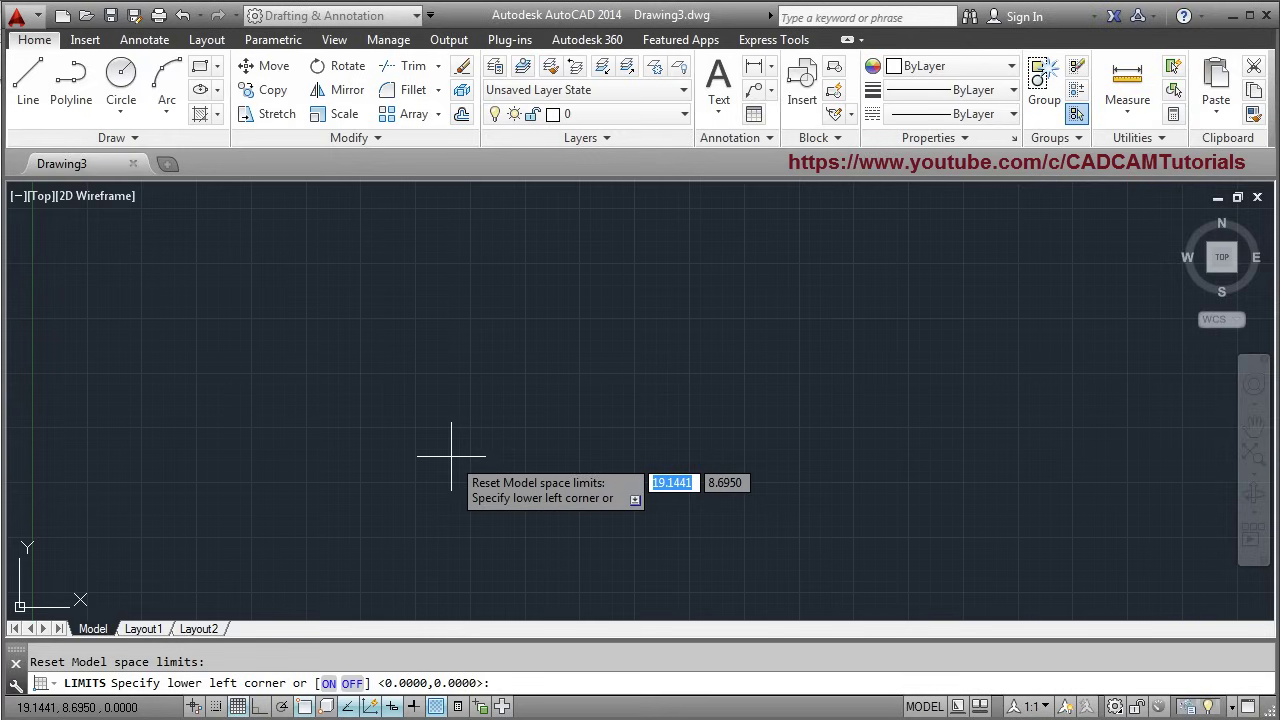
pyautogui.write('0')
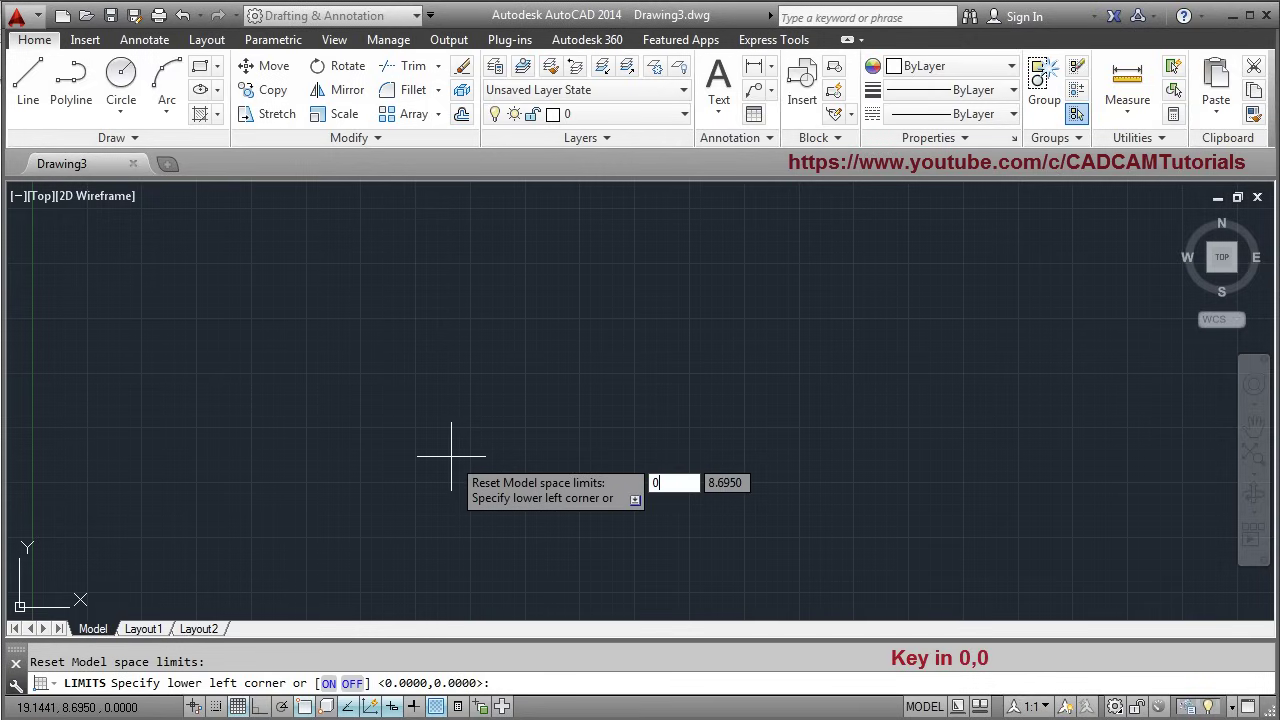
pyautogui.press(',')
pyautogui.write('0')
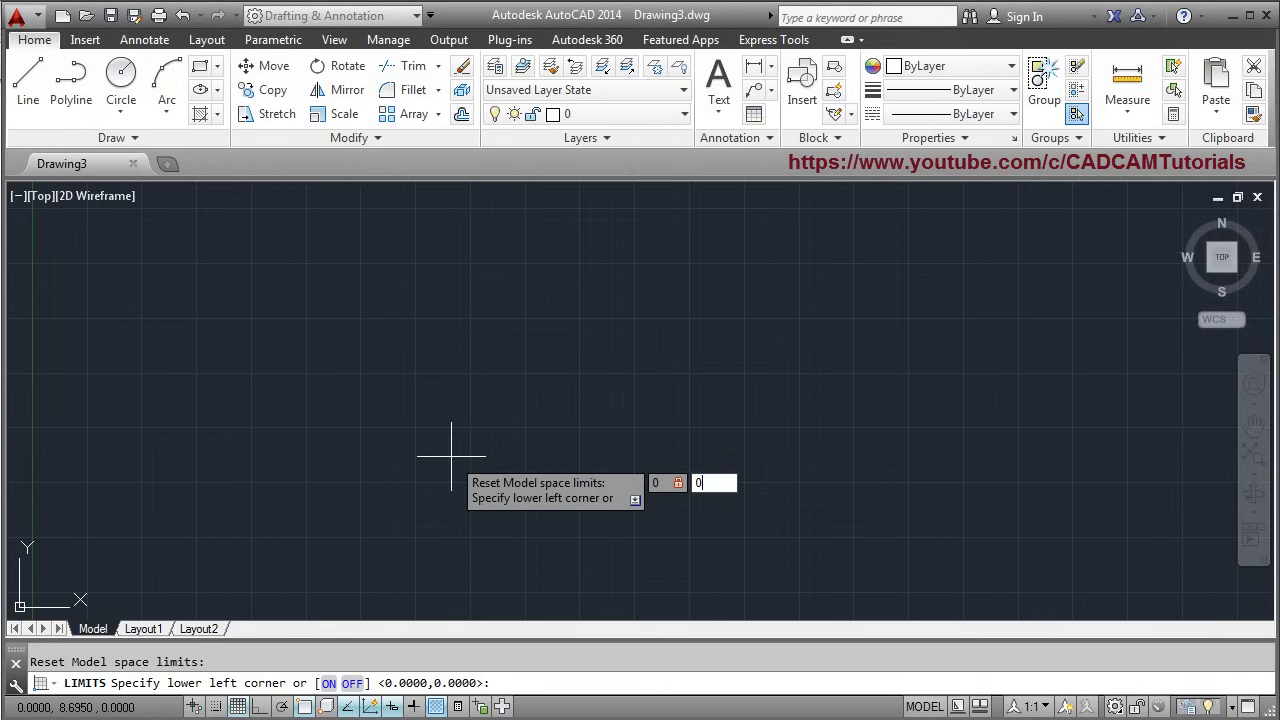
pyautogui.press('Return')
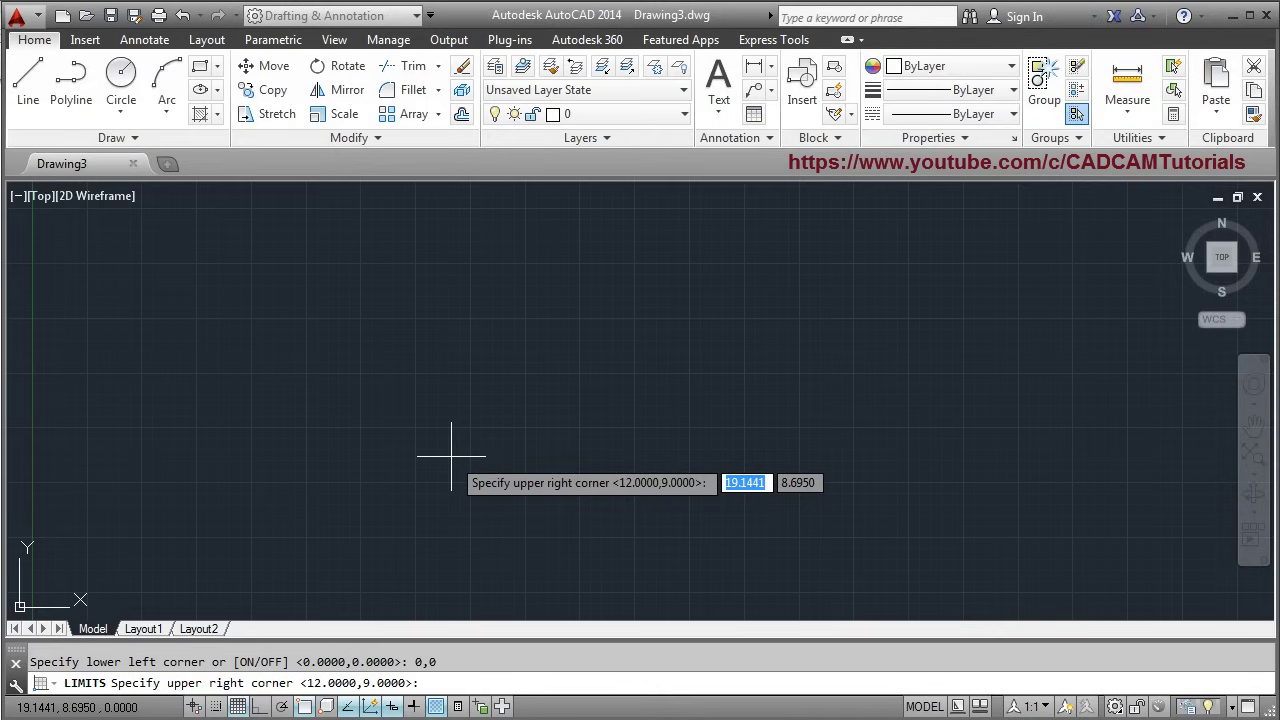
pyautogui.write('10')
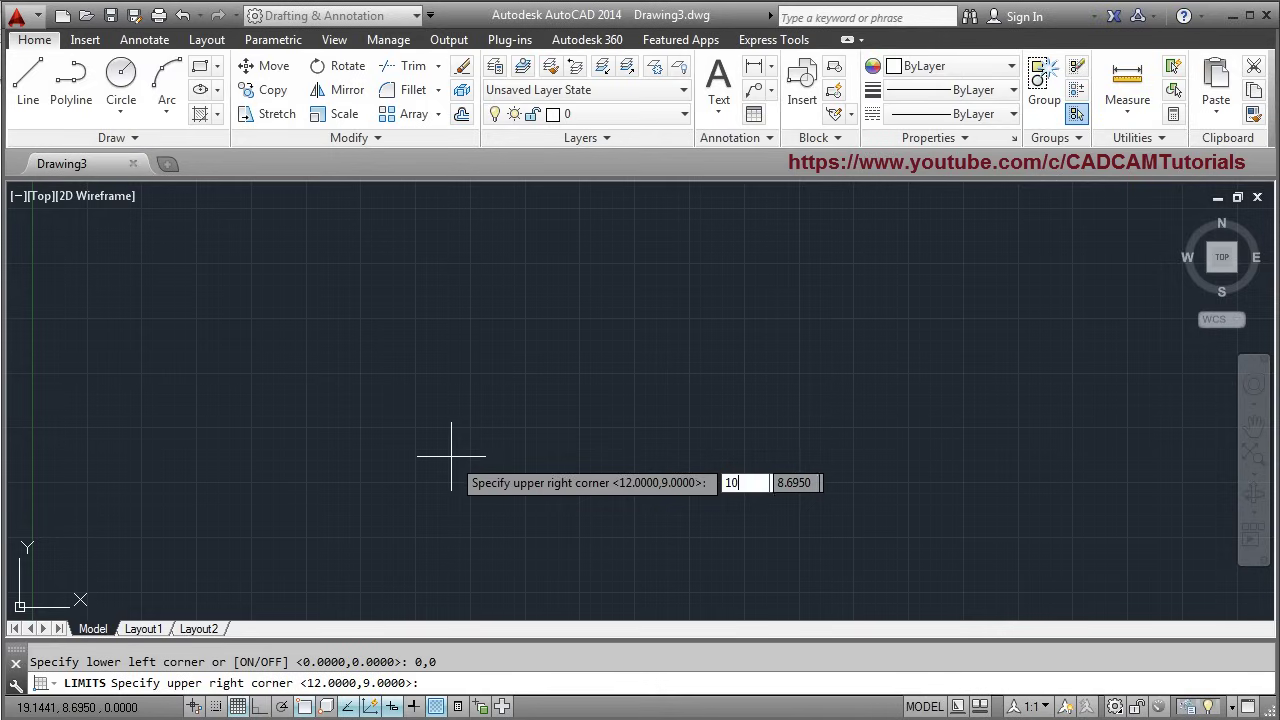
pyautogui.write('0,1')
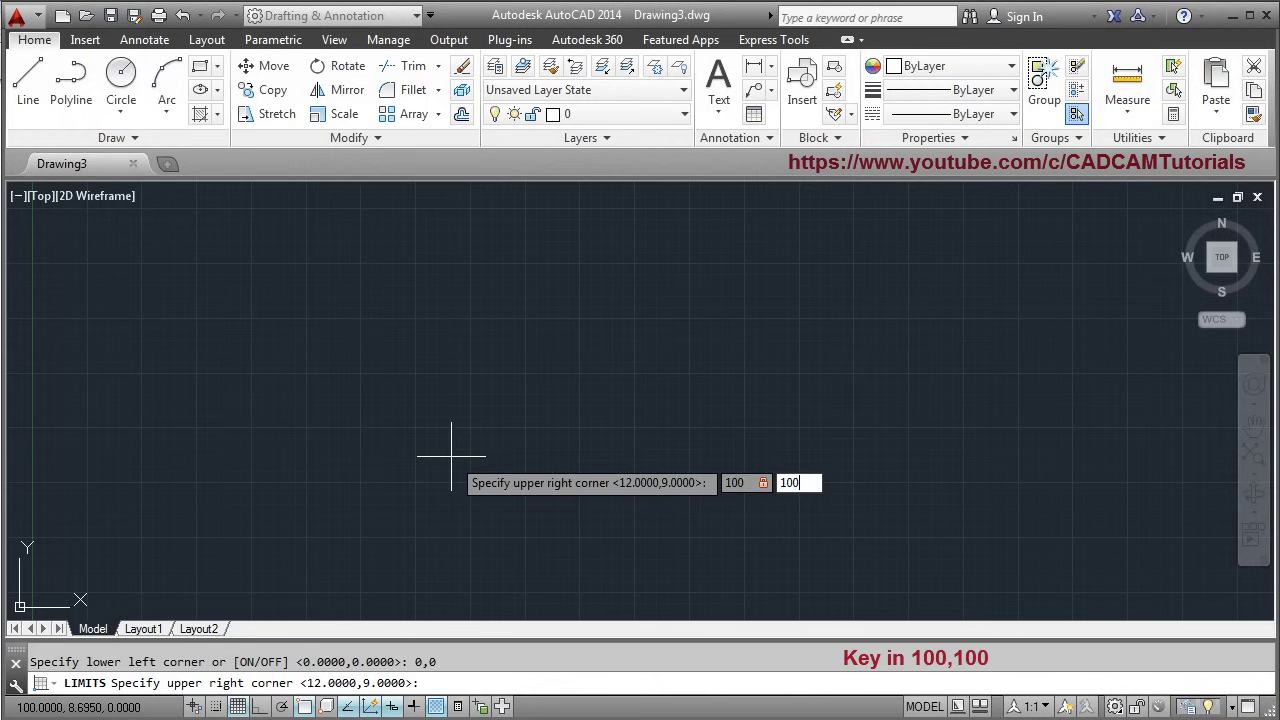
pyautogui.press('Return')
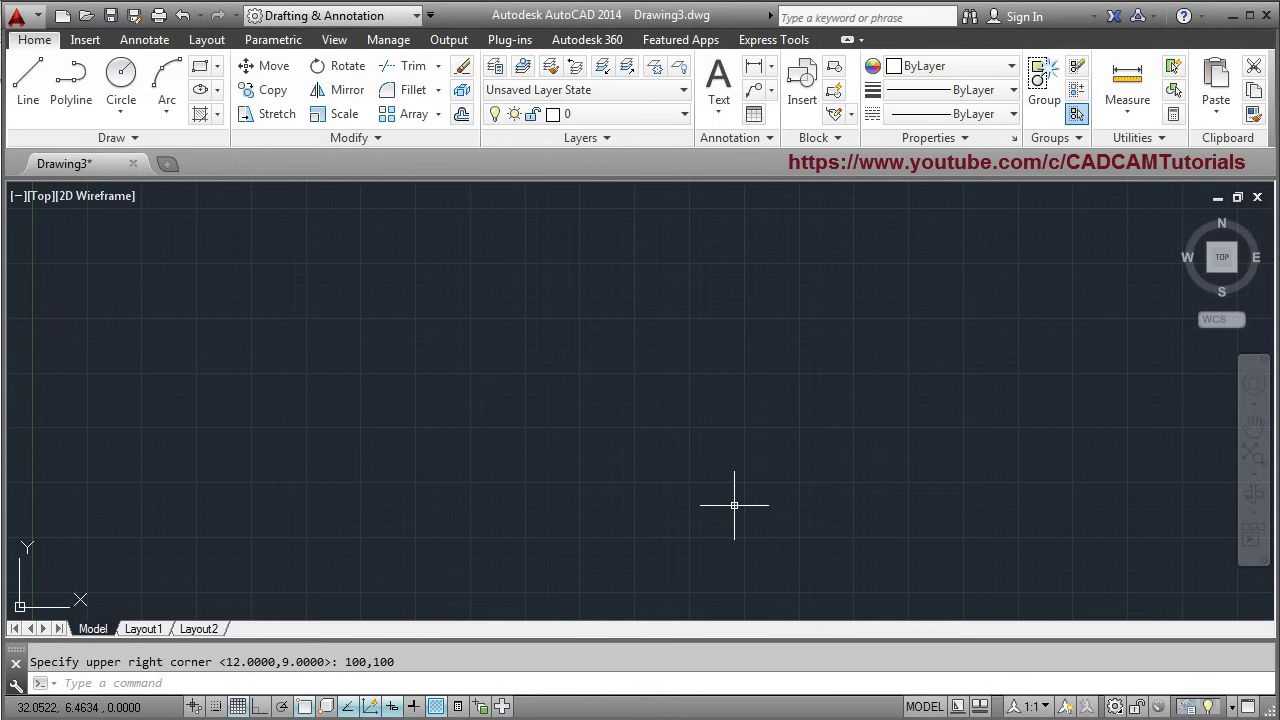
# Zoom All so the full 100 by 100 limits fill the view.
pyautogui.click(1254, 478)
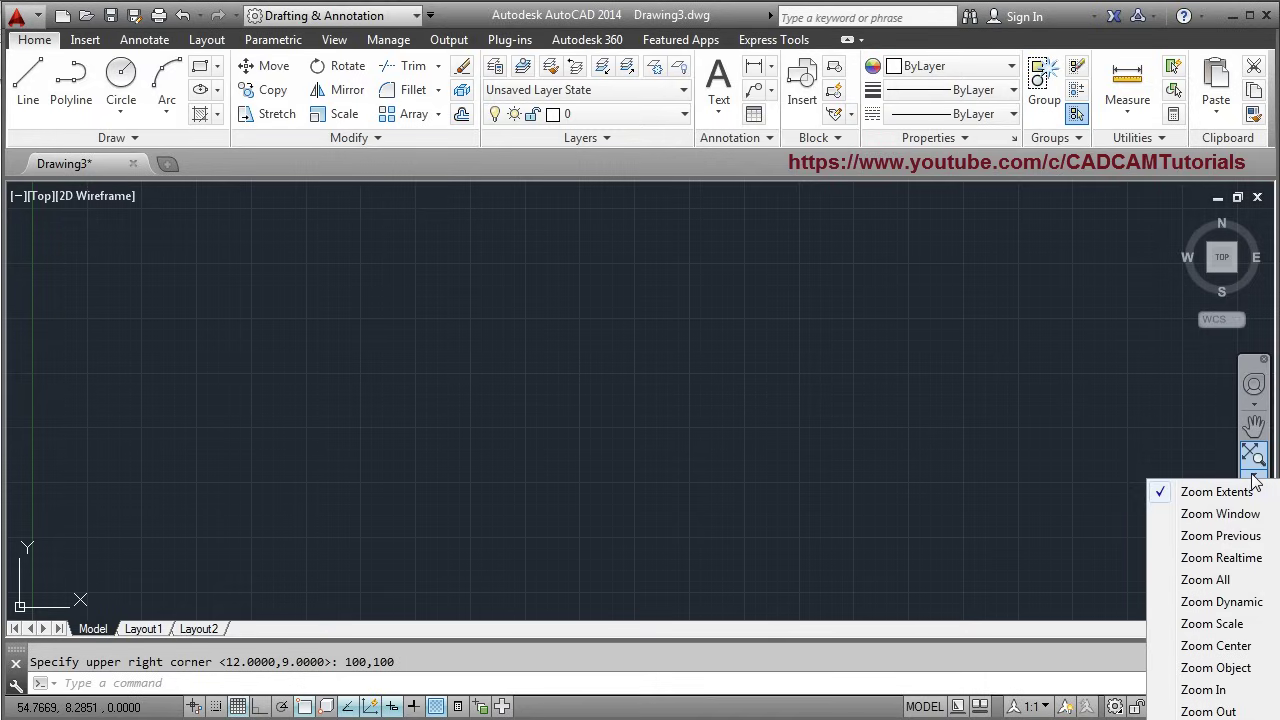
pyautogui.click(1205, 580)
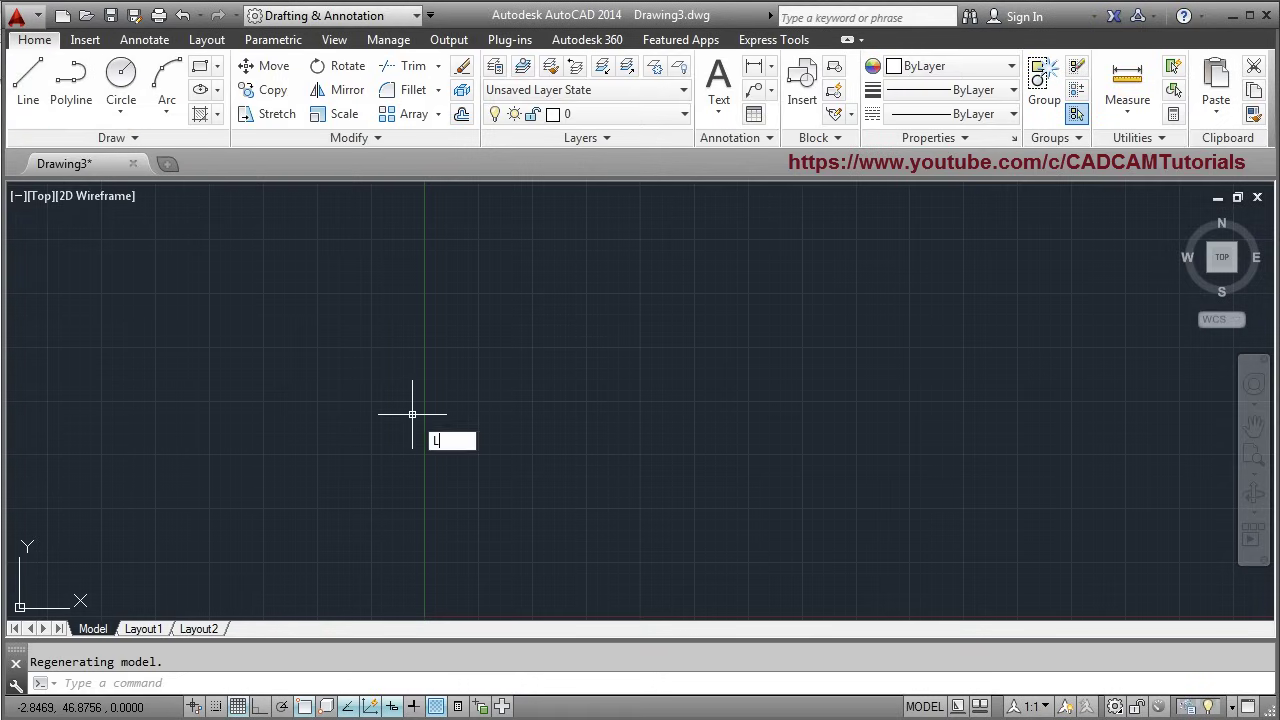
# Start a line, cancel it, then restart and place the first point near the lower left.
pyautogui.write('L')
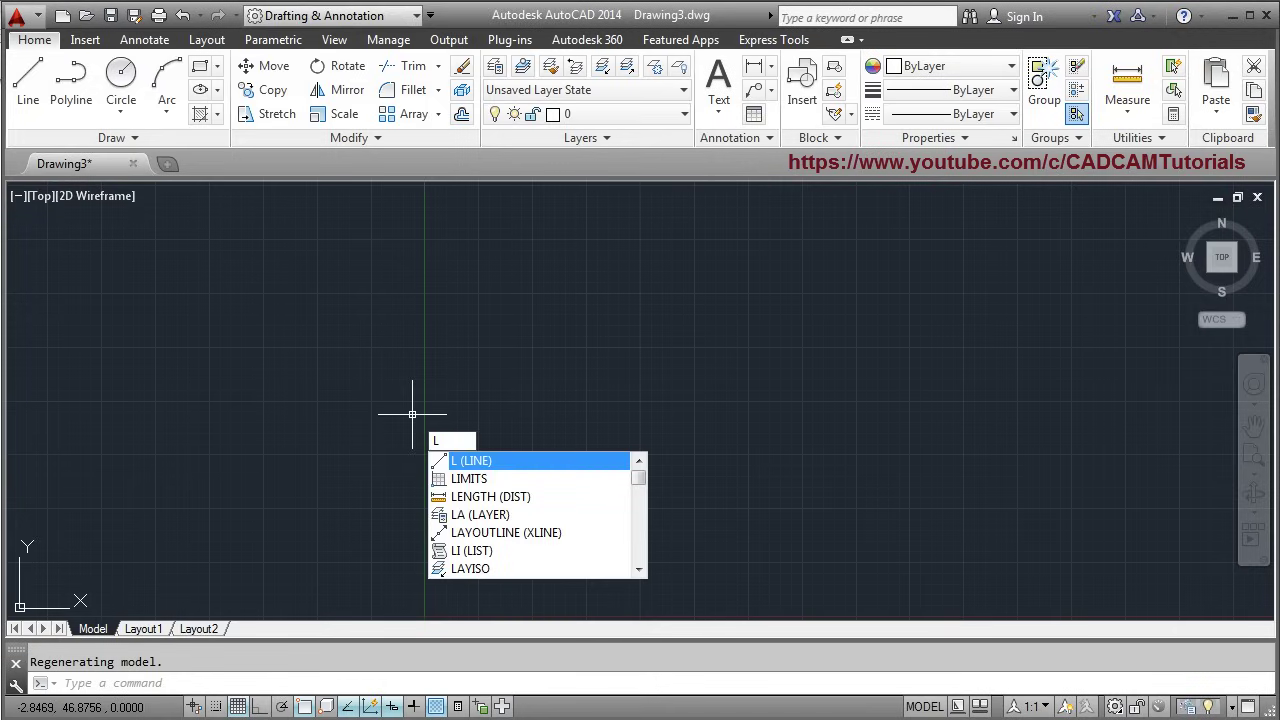
pyautogui.click(474, 461)
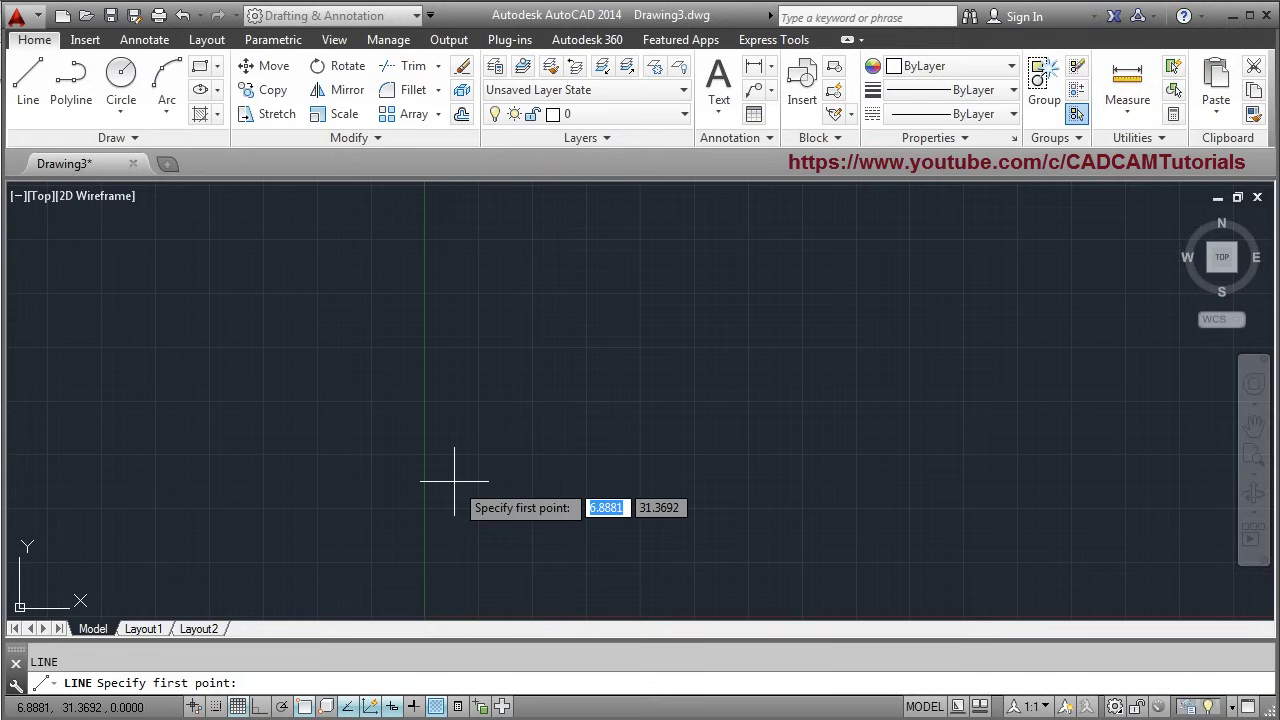
pyautogui.press('Escape')
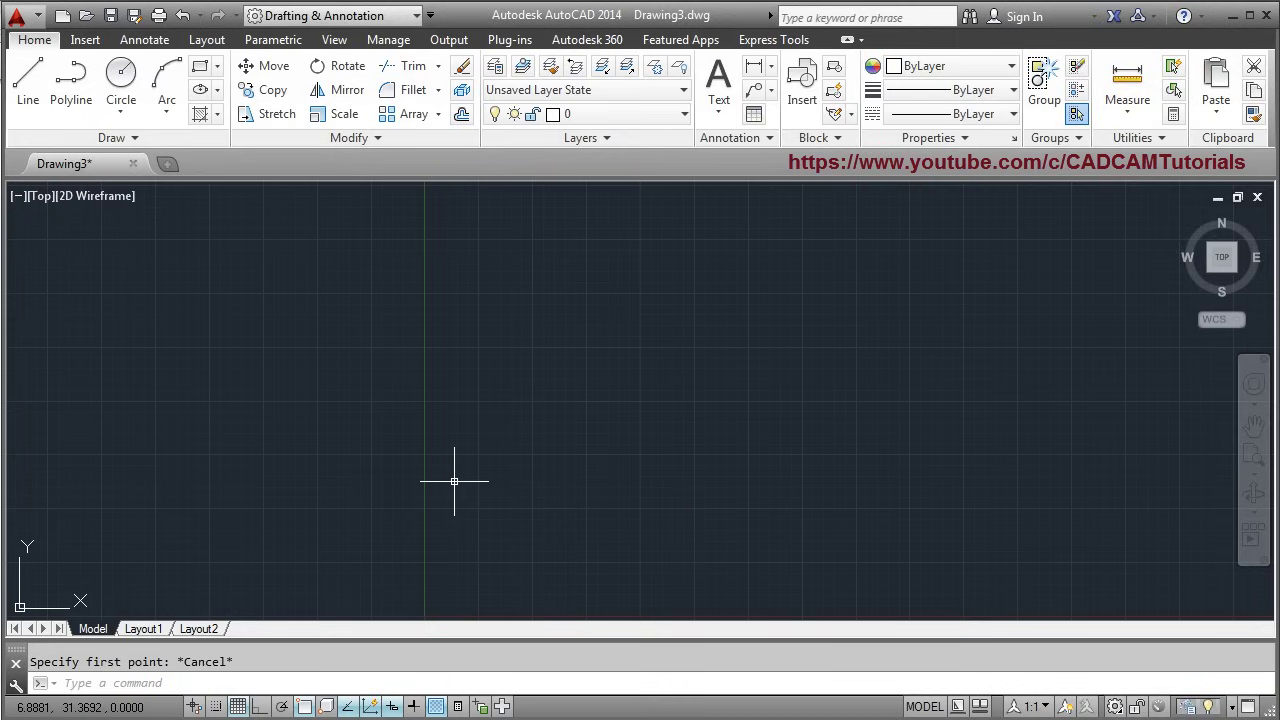
pyautogui.click(28, 104)
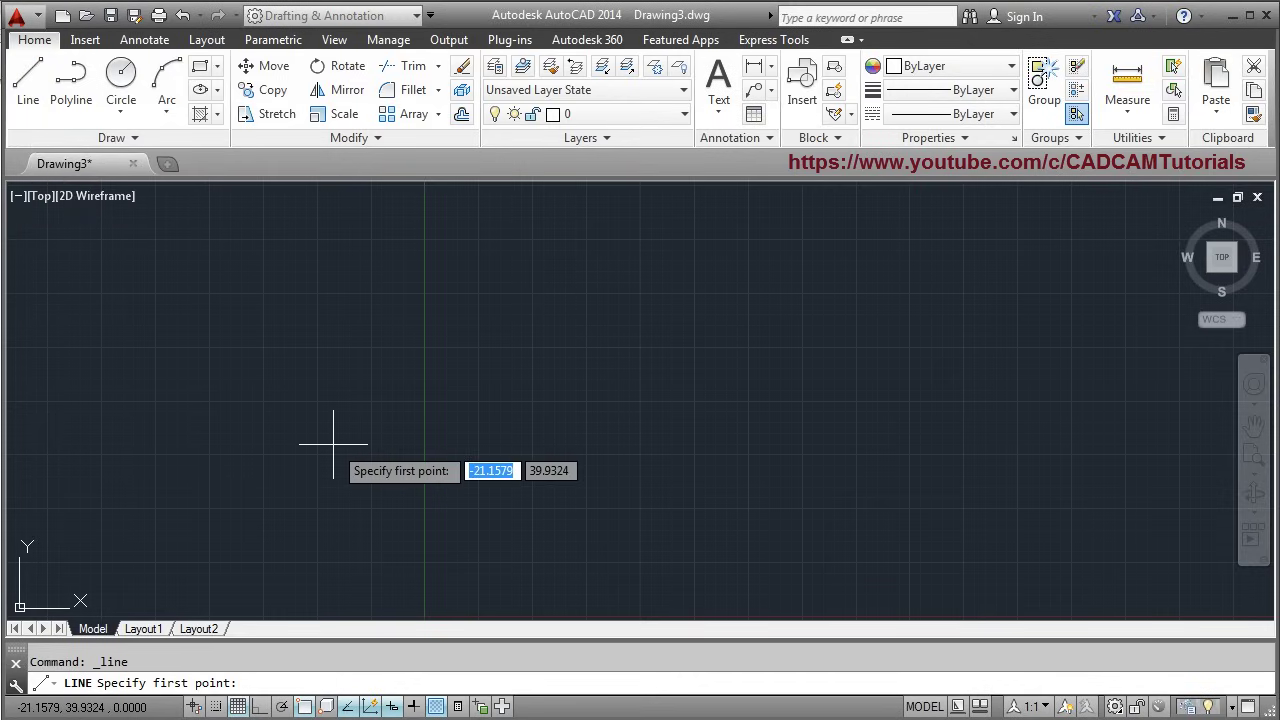
pyautogui.click(273, 597)
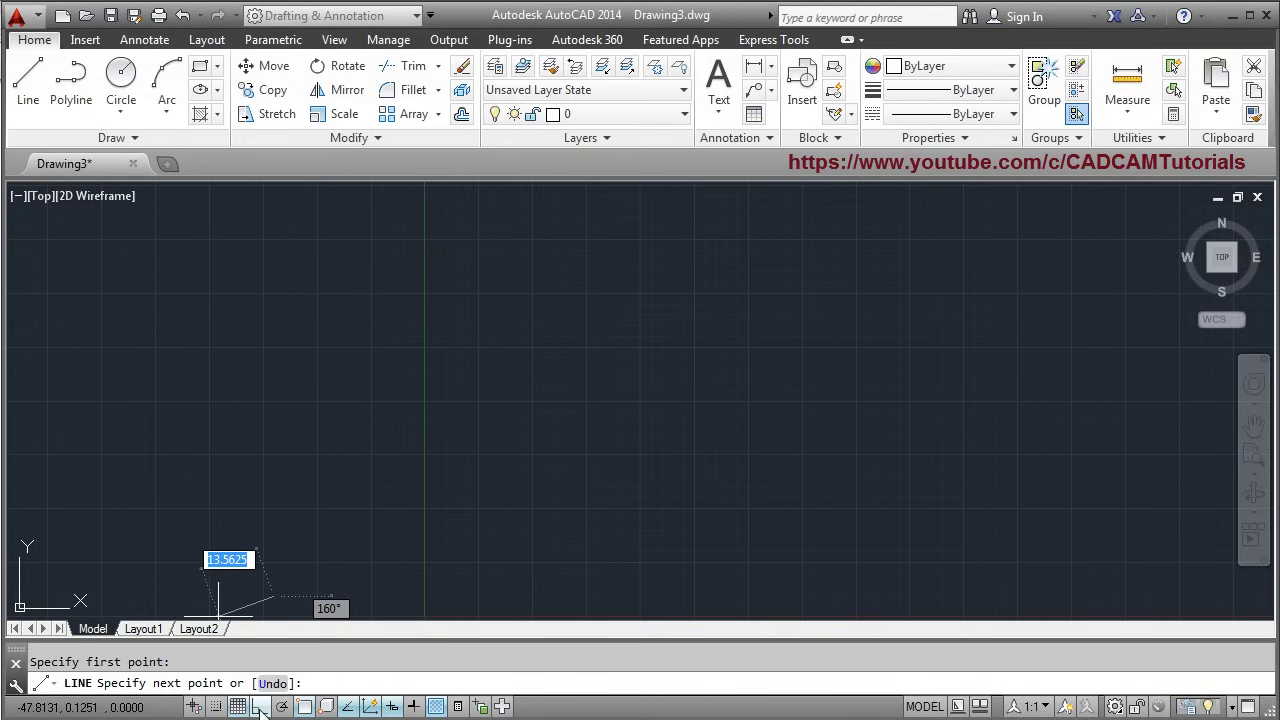
# With Ortho on, draw a 90-unit bottom, 60-unit right side and 90-unit top.
pyautogui.click(260, 707)
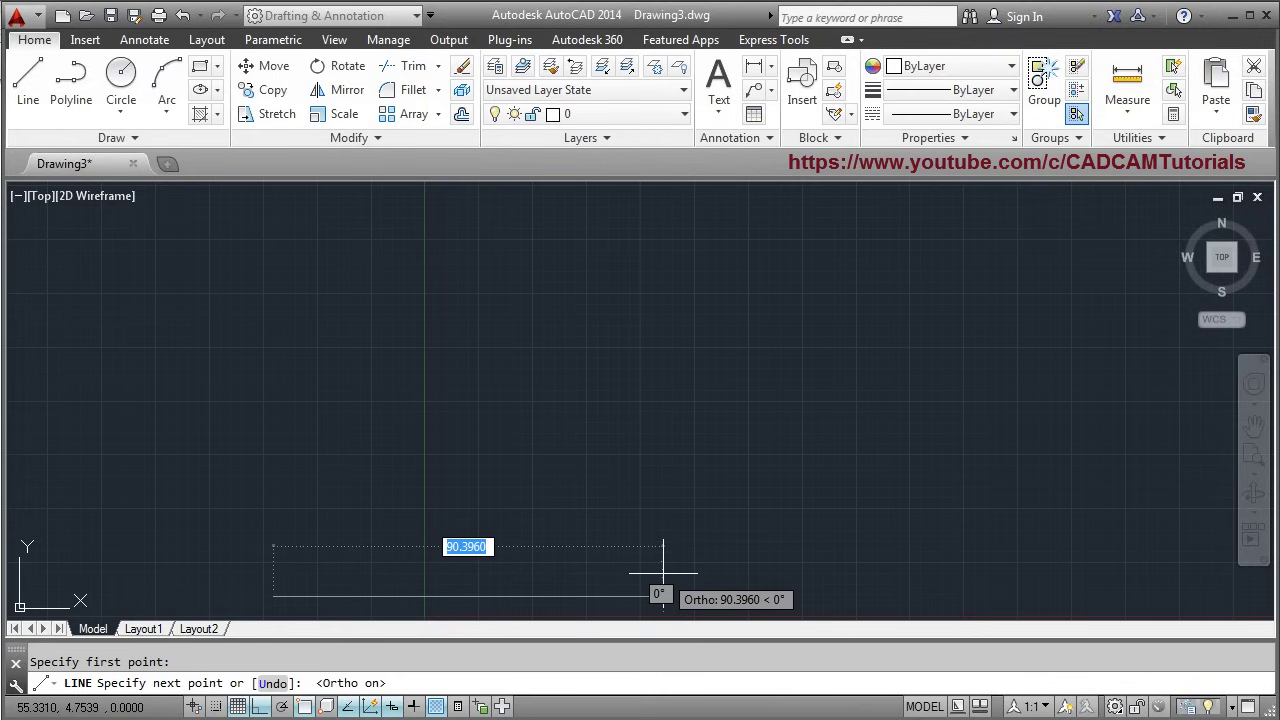
pyautogui.write('90')
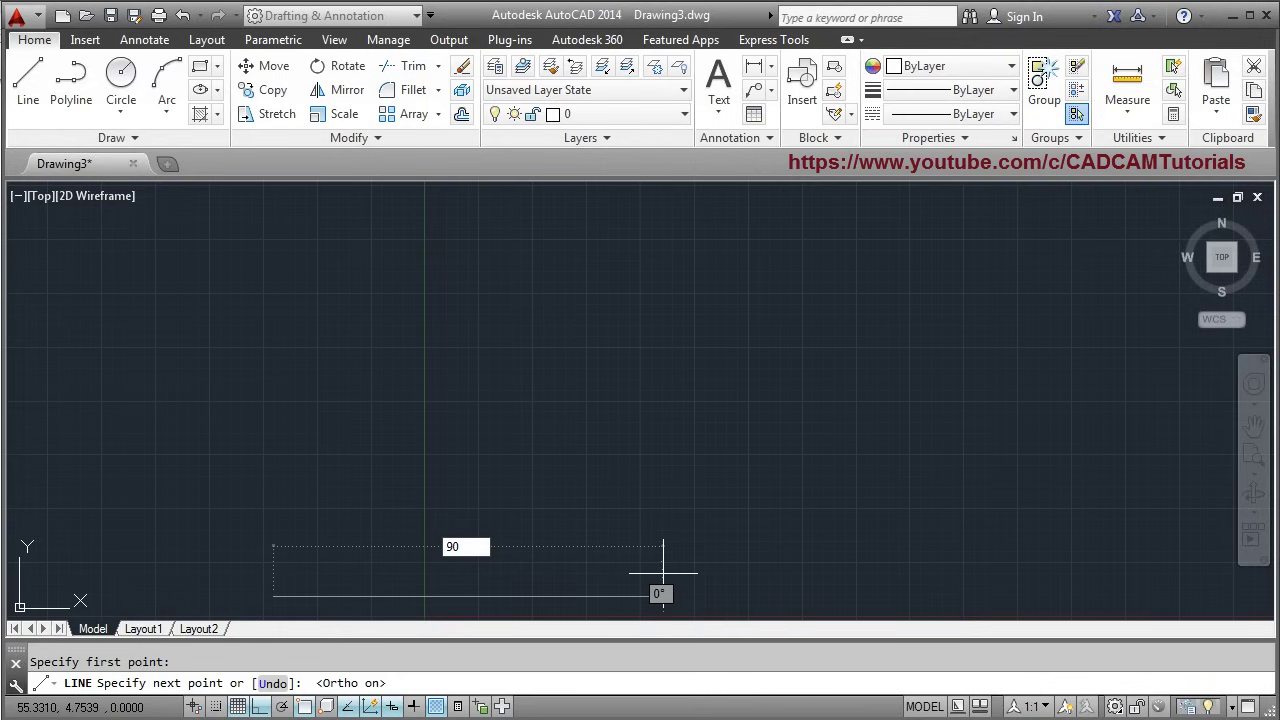
pyautogui.press('Return')
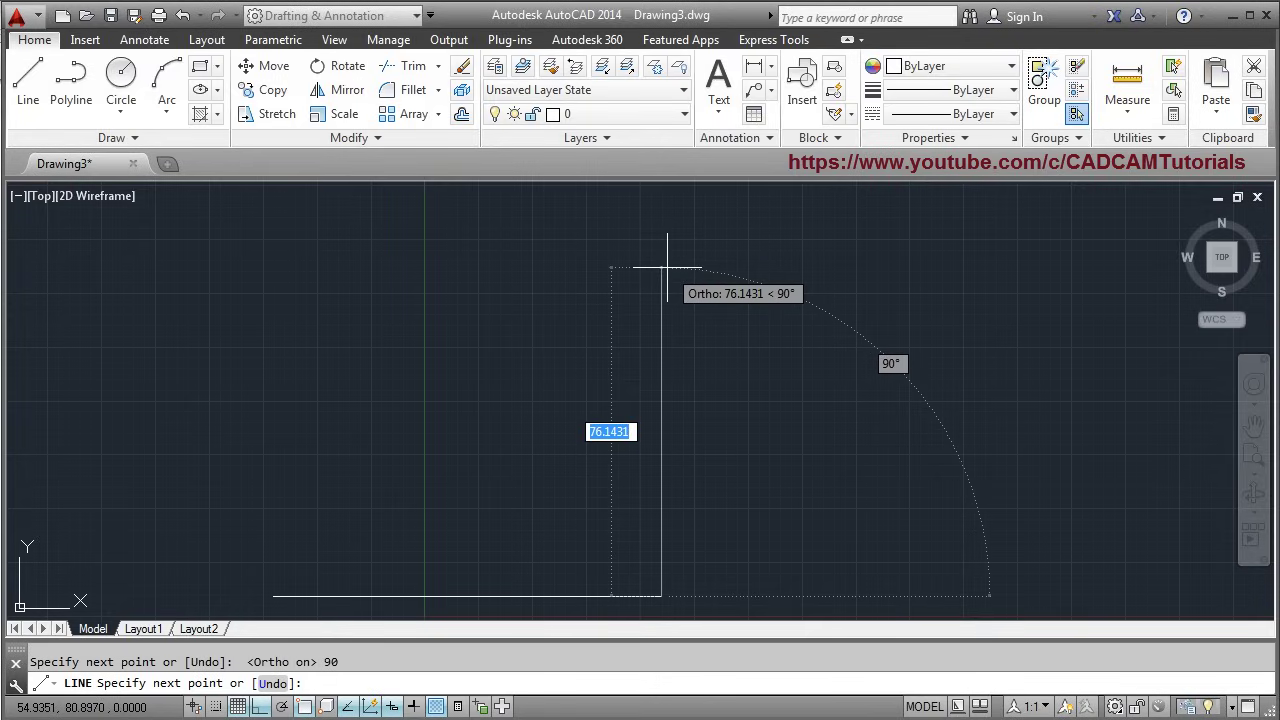
pyautogui.write('60')
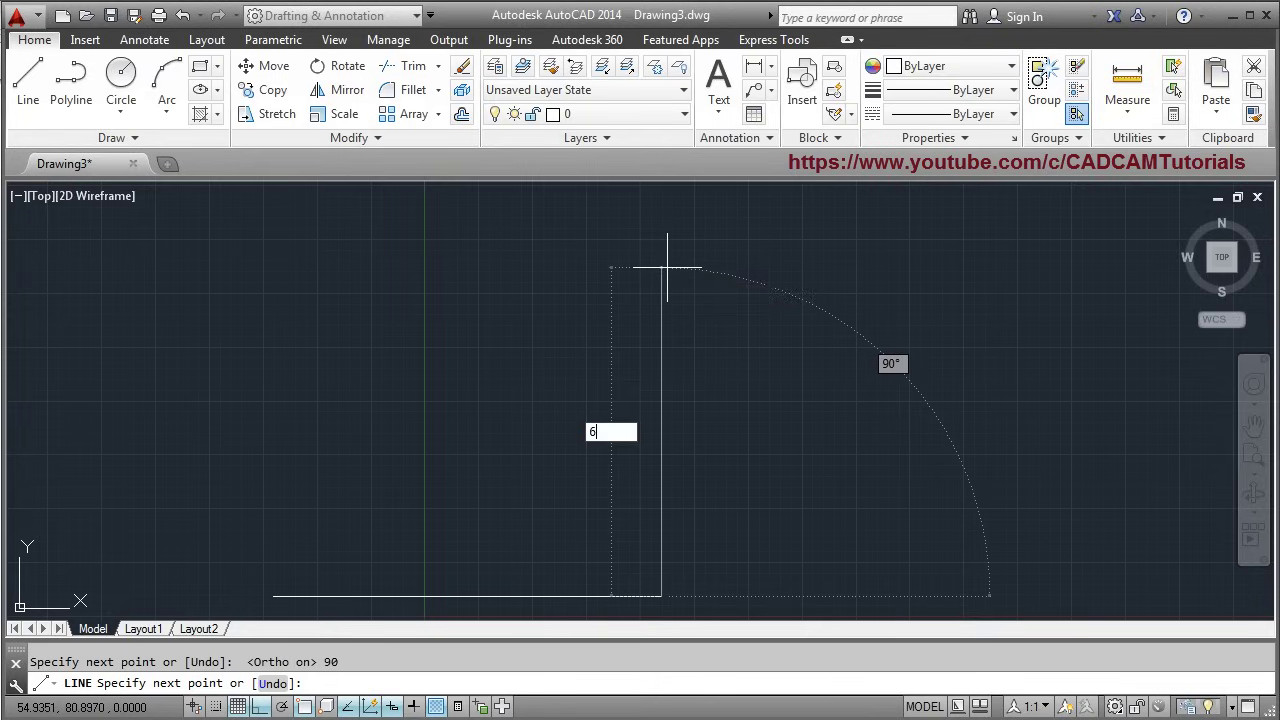
pyautogui.press('Return')
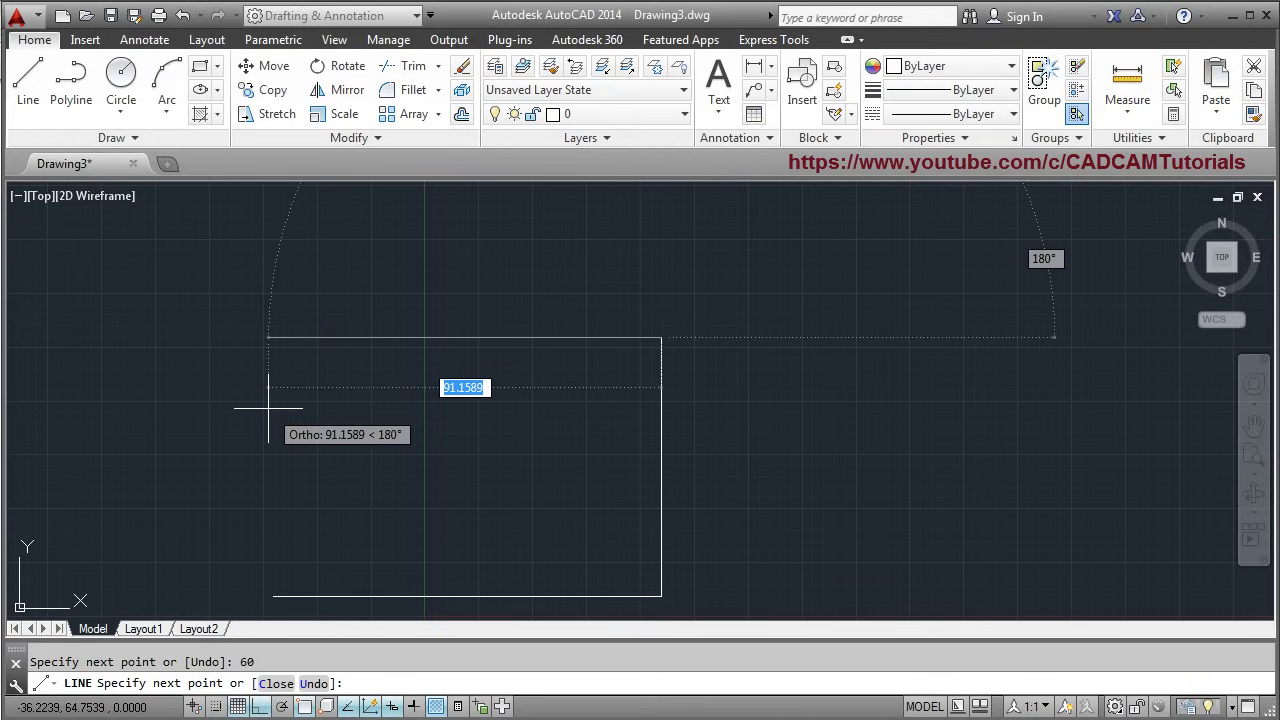
pyautogui.write('90')
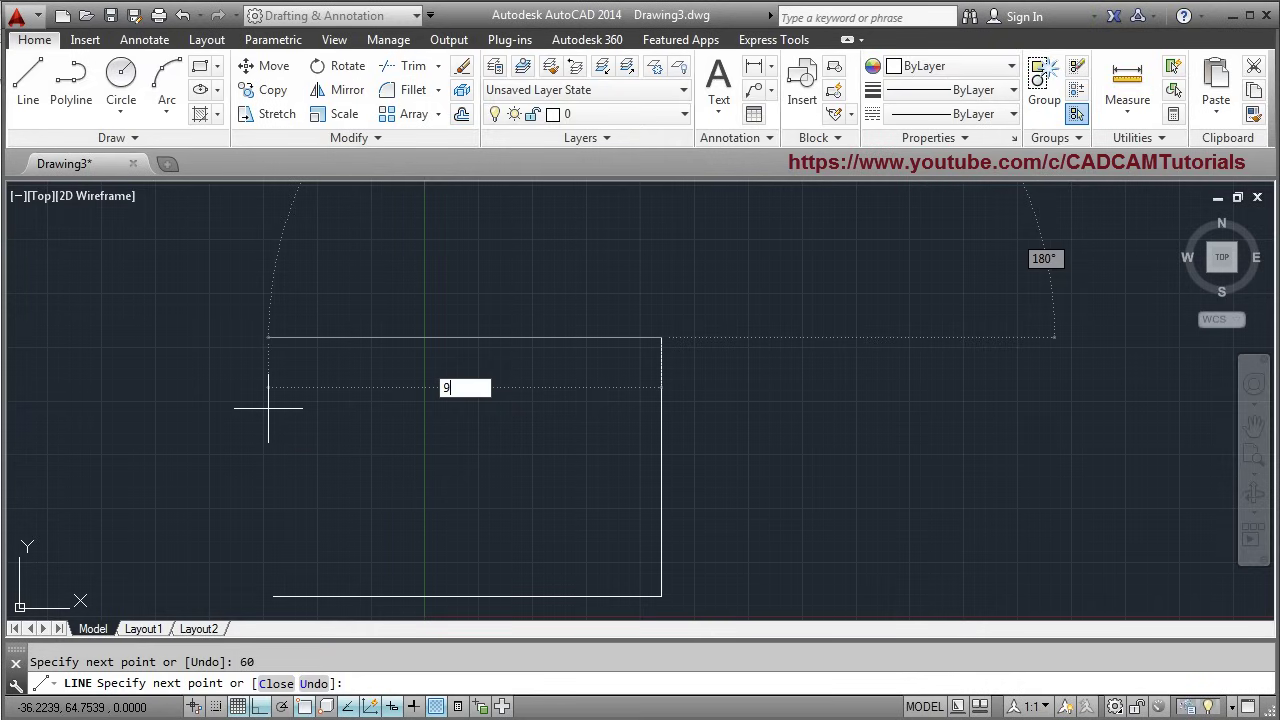
pyautogui.press('Return')
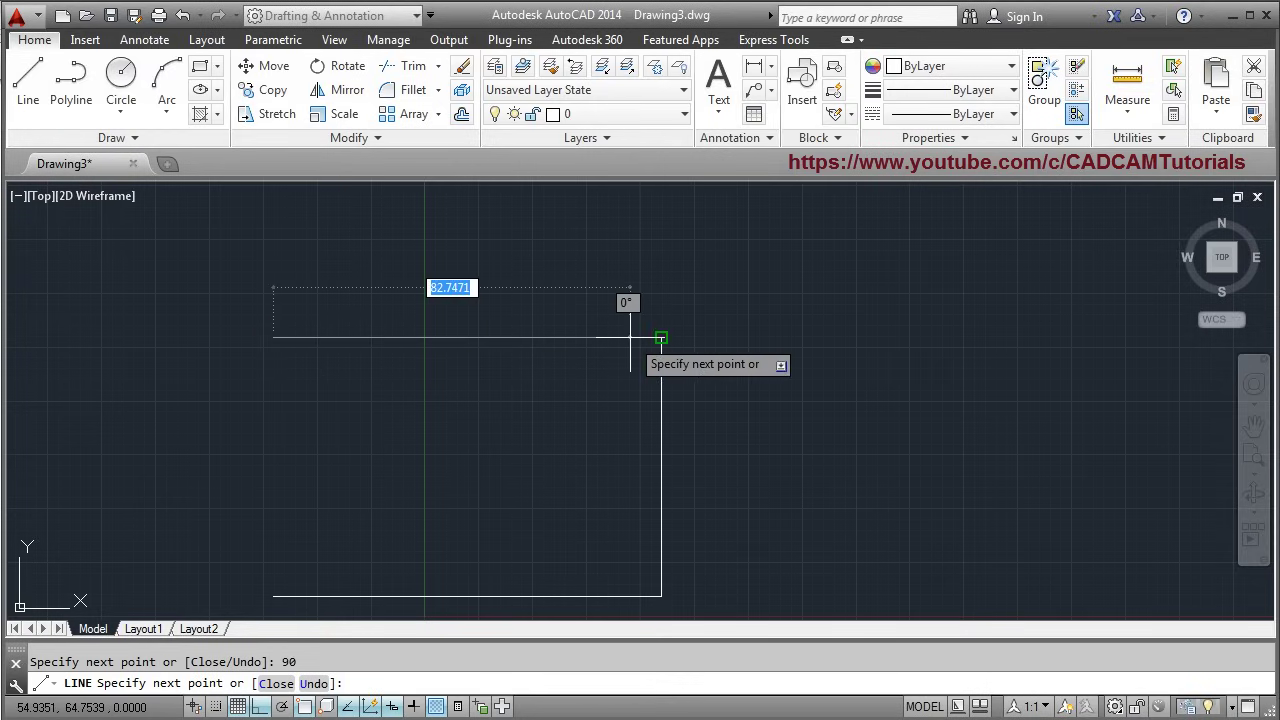
# Undo the top segment, redraw it at 90 units leftward, and close the rectangle.
pyautogui.click(314, 684)
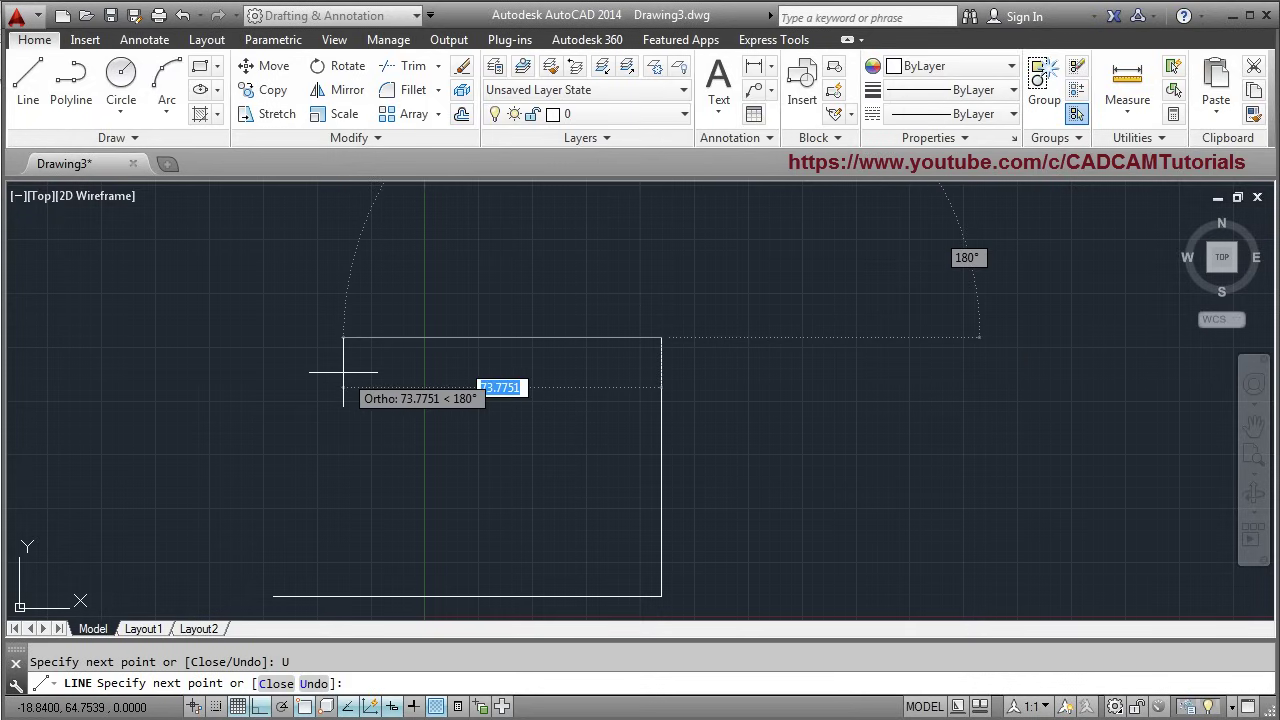
pyautogui.write('90')
pyautogui.press('Return')
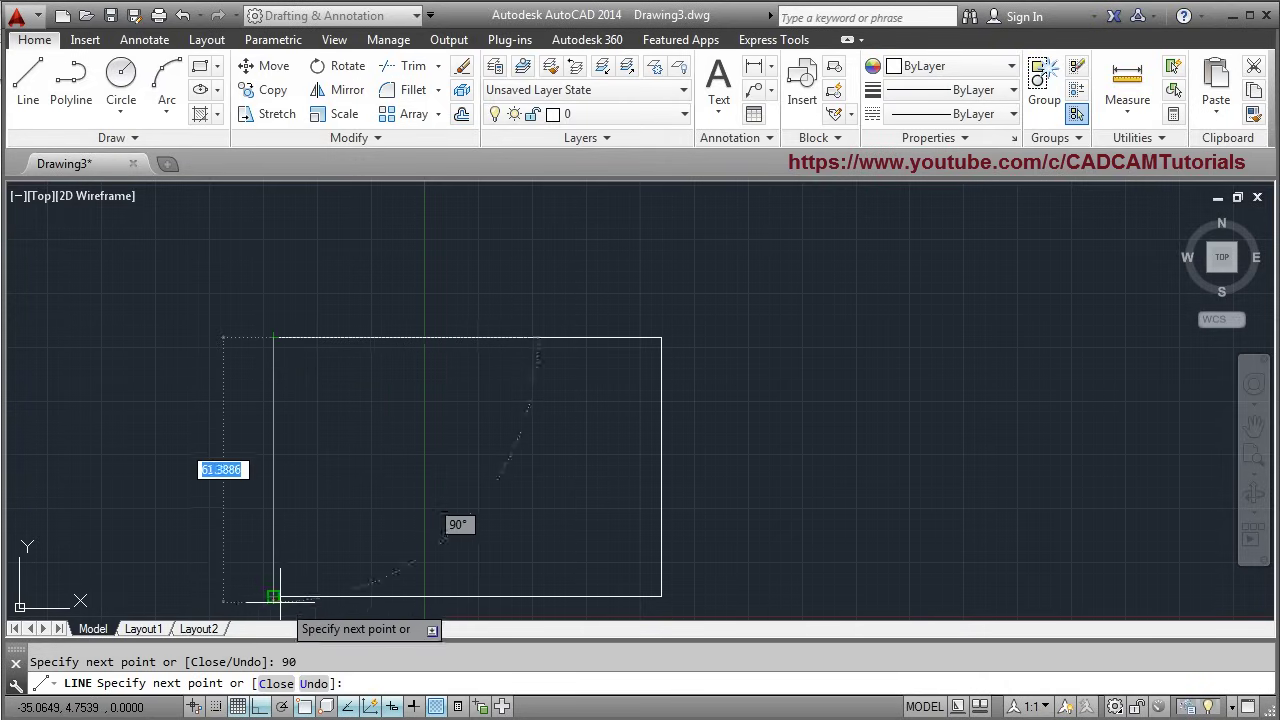
pyautogui.click(275, 685)
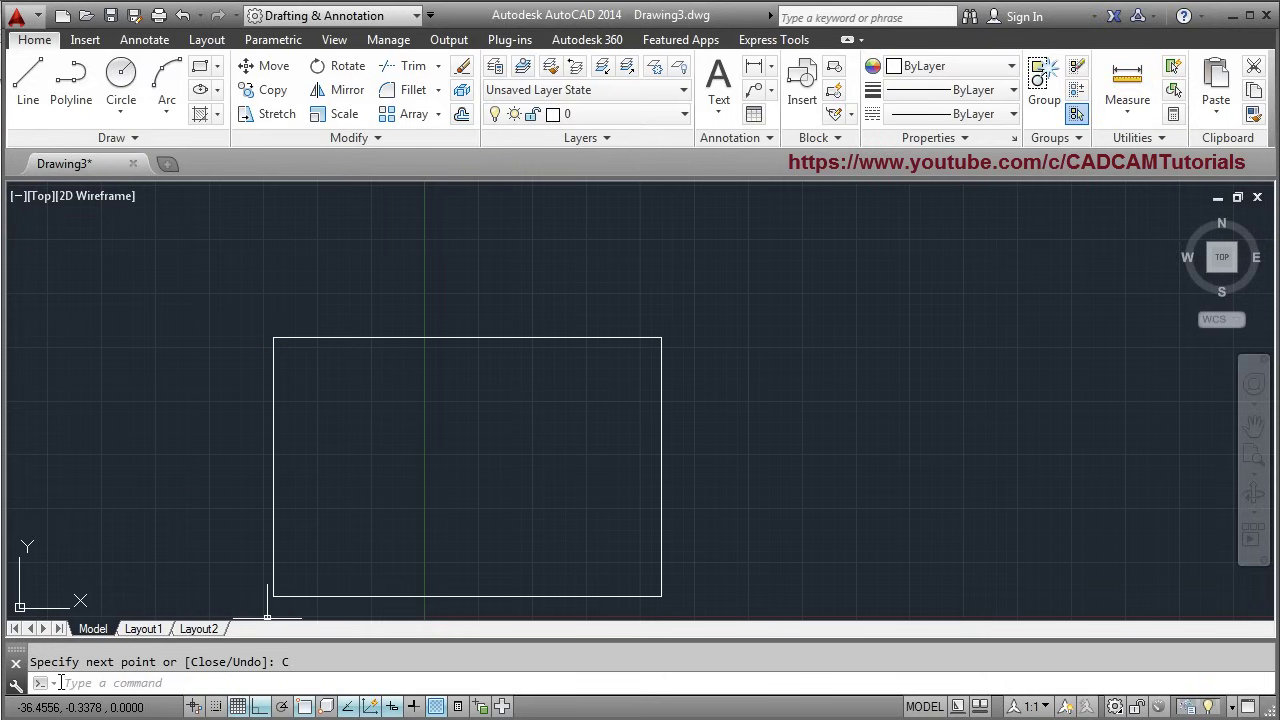
# Erase the rectangle's top, right, bottom and left edges.
pyautogui.click(340, 684)
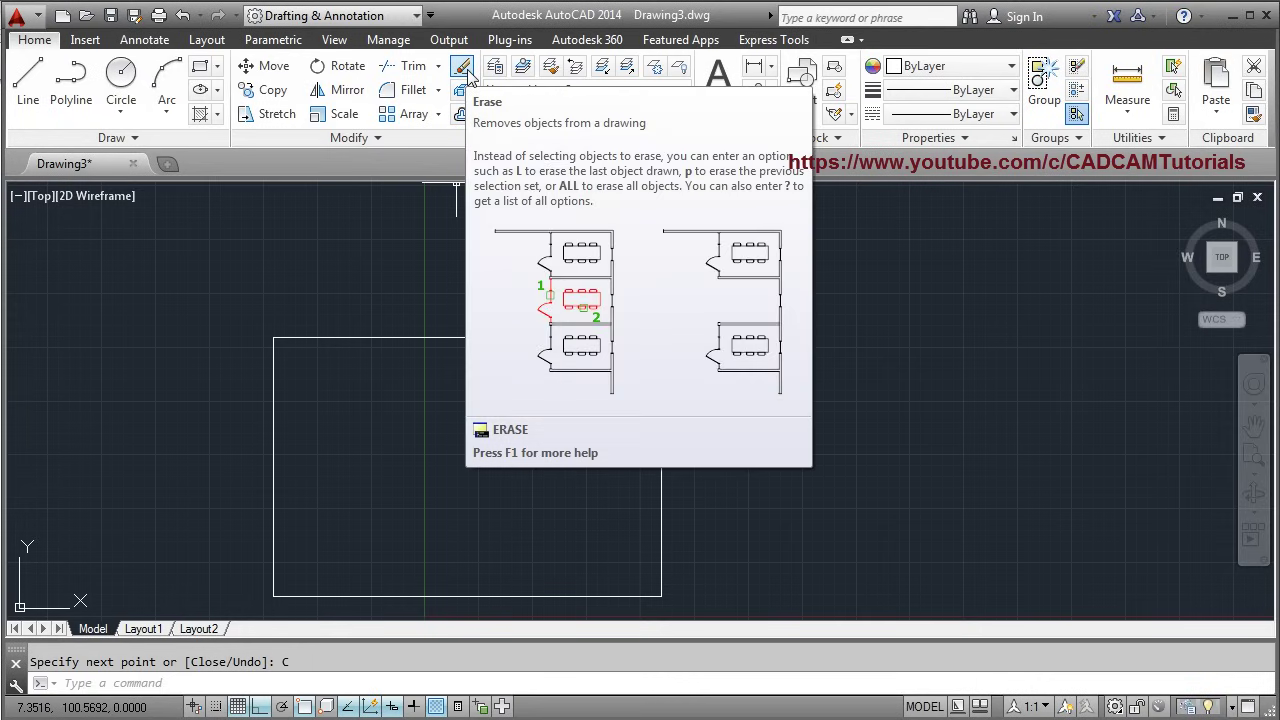
pyautogui.click(466, 70)
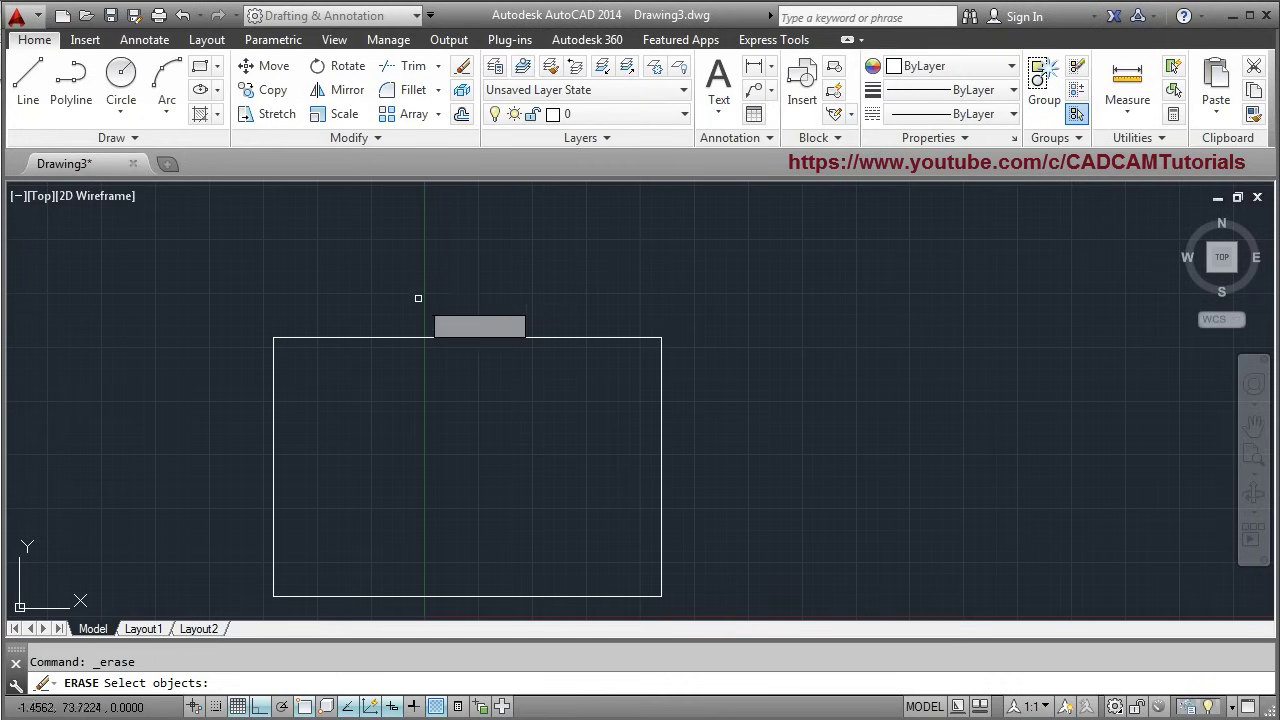
pyautogui.click(380, 337)
pyautogui.click(660, 453)
pyautogui.click(526, 595)
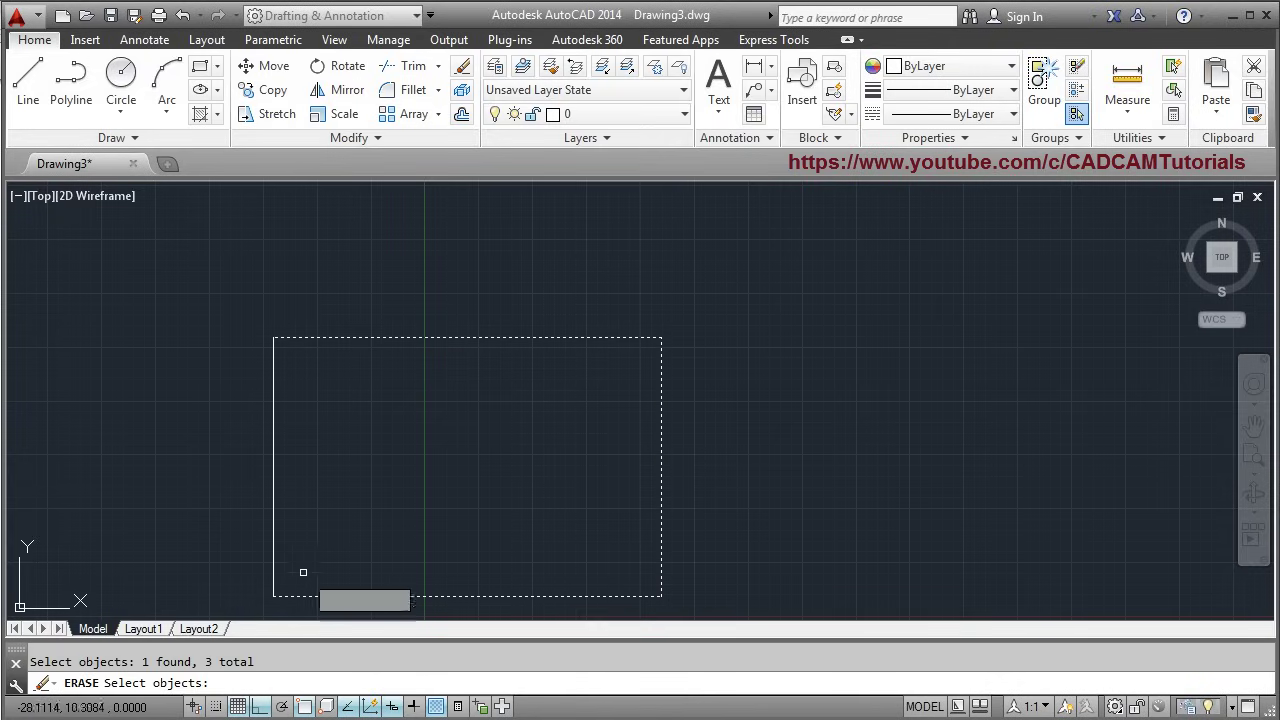
pyautogui.click(275, 508)
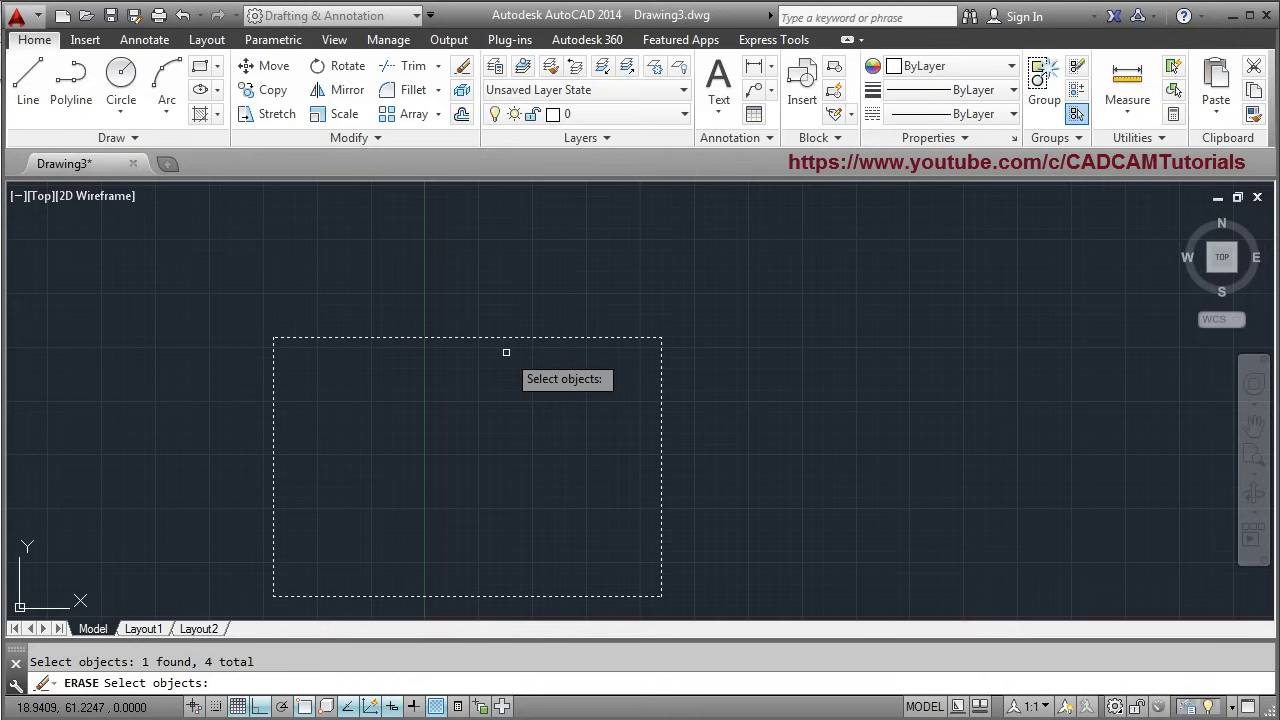
pyautogui.press('Return')
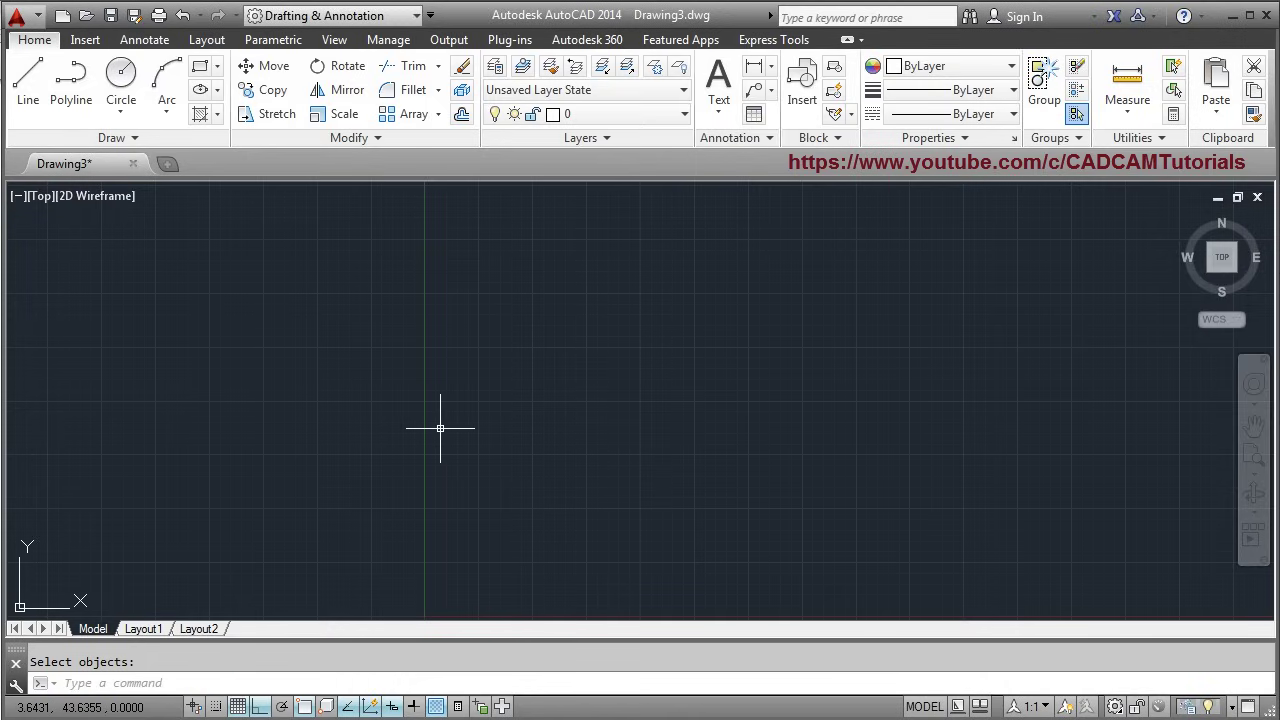
# Start a new line at the lower left and toggle Ortho with F8 so the next point can angle.
pyautogui.click(30, 100)
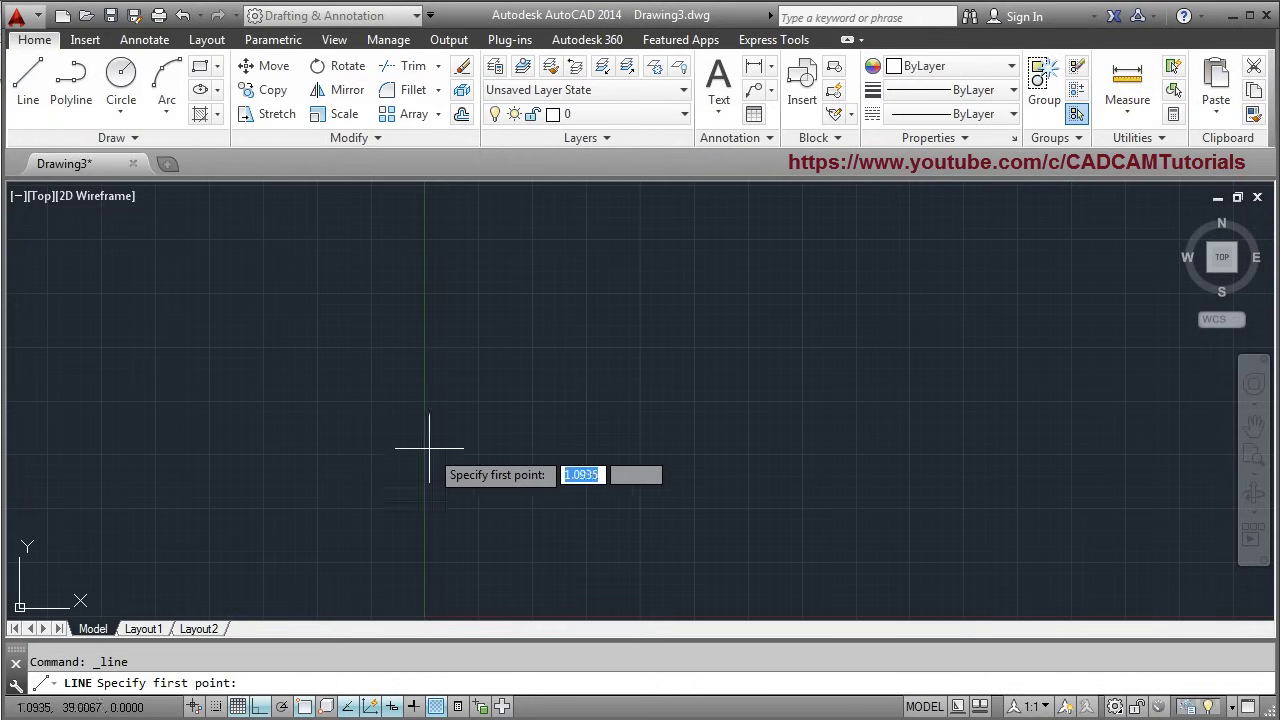
pyautogui.click(309, 550)
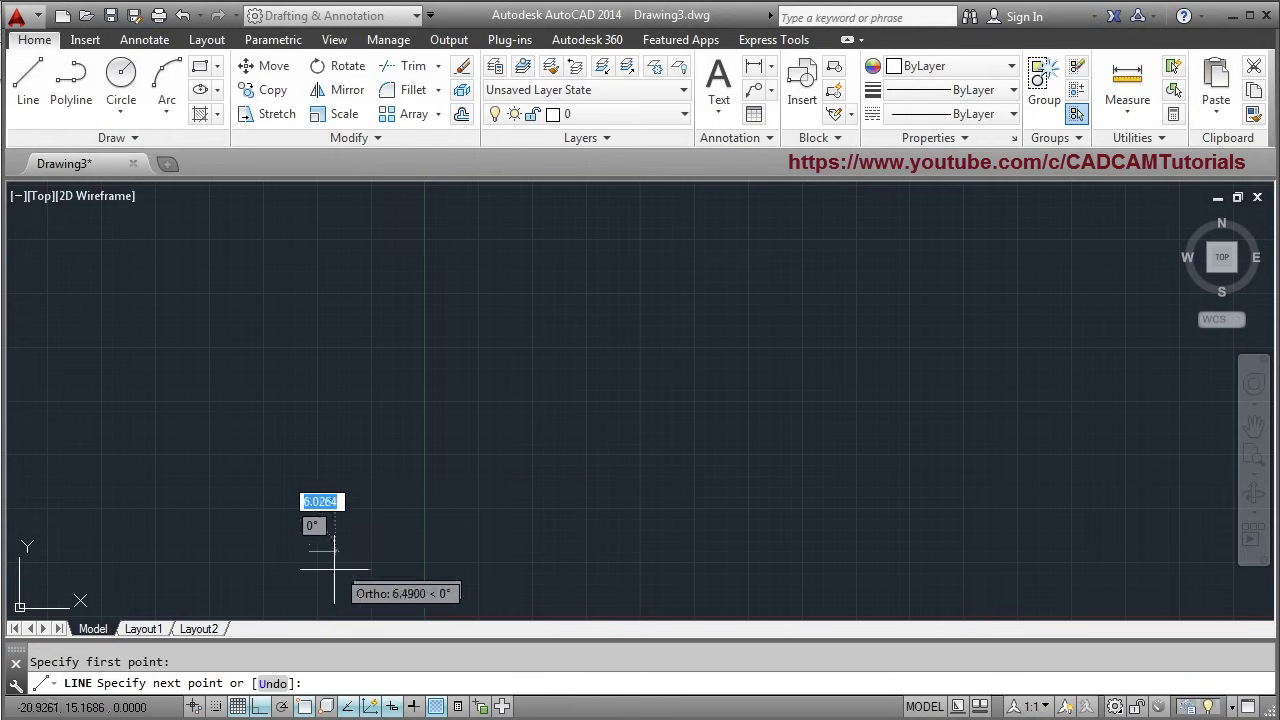
pyautogui.click(260, 707)
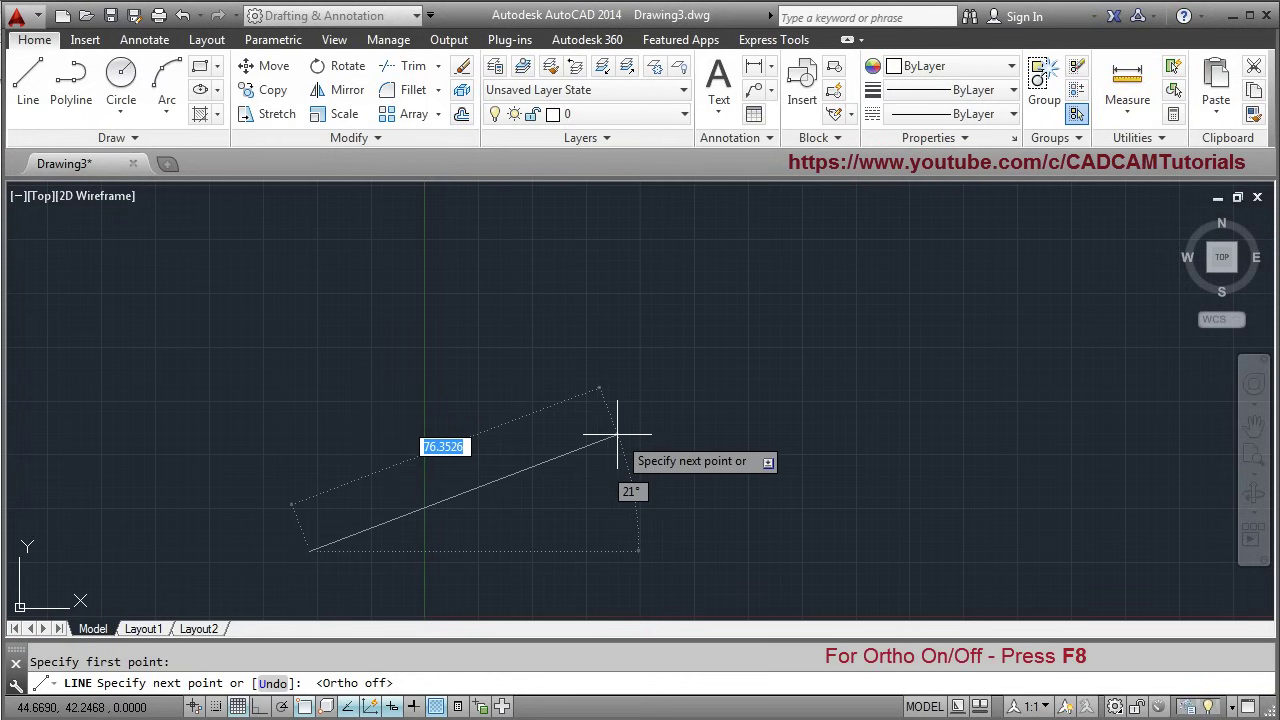
pyautogui.press('F8')
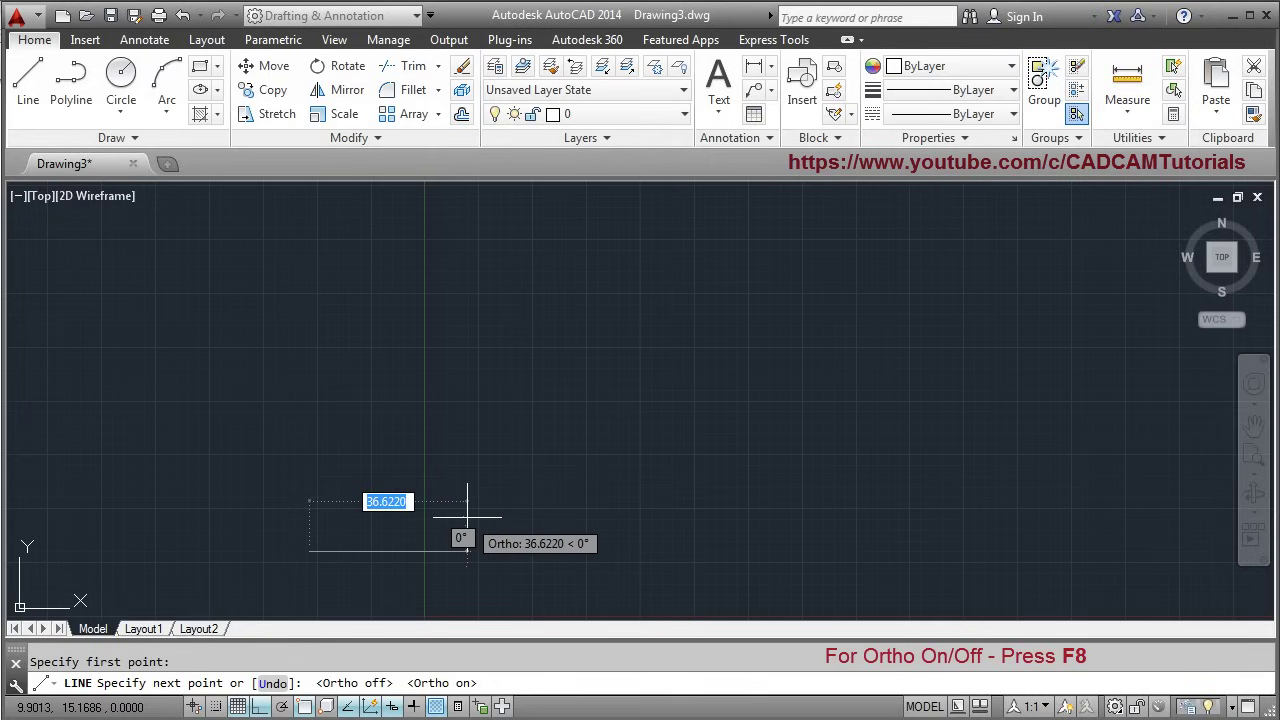
pyautogui.press('F8')
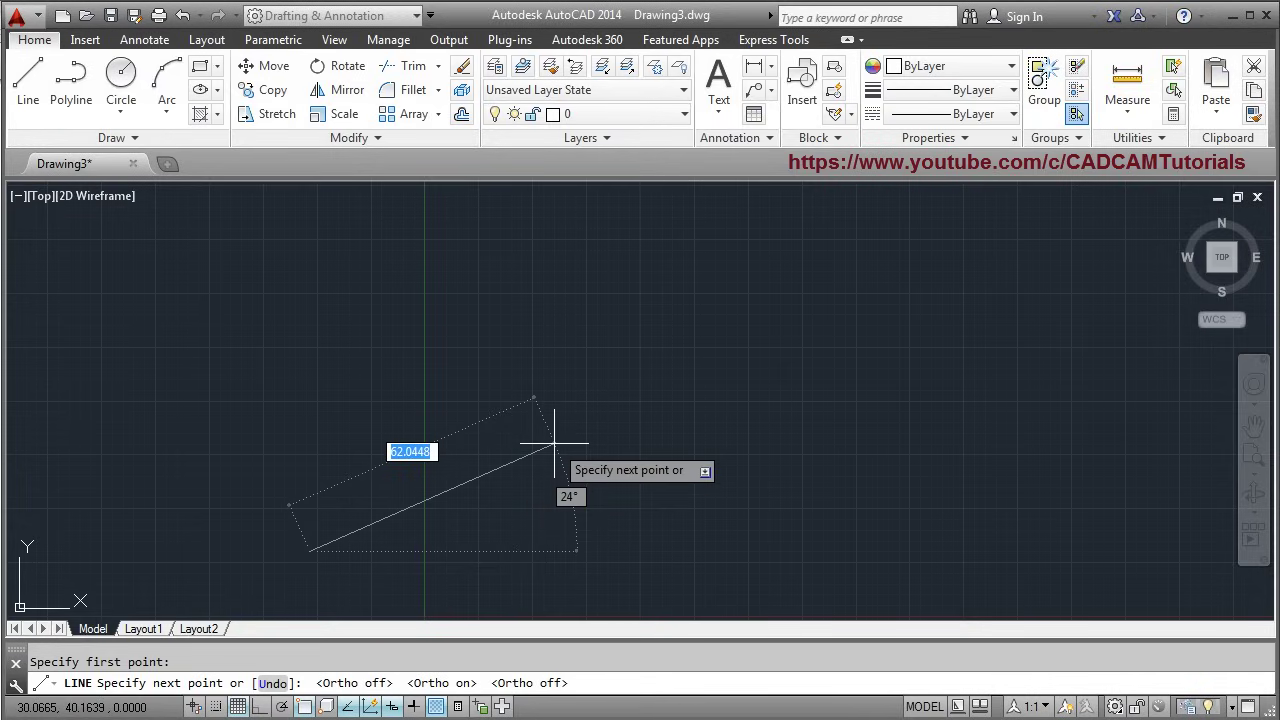
# Draw 50-unit sides at 30°, 120° and 150°, then close the tilted square.
pyautogui.write('50')
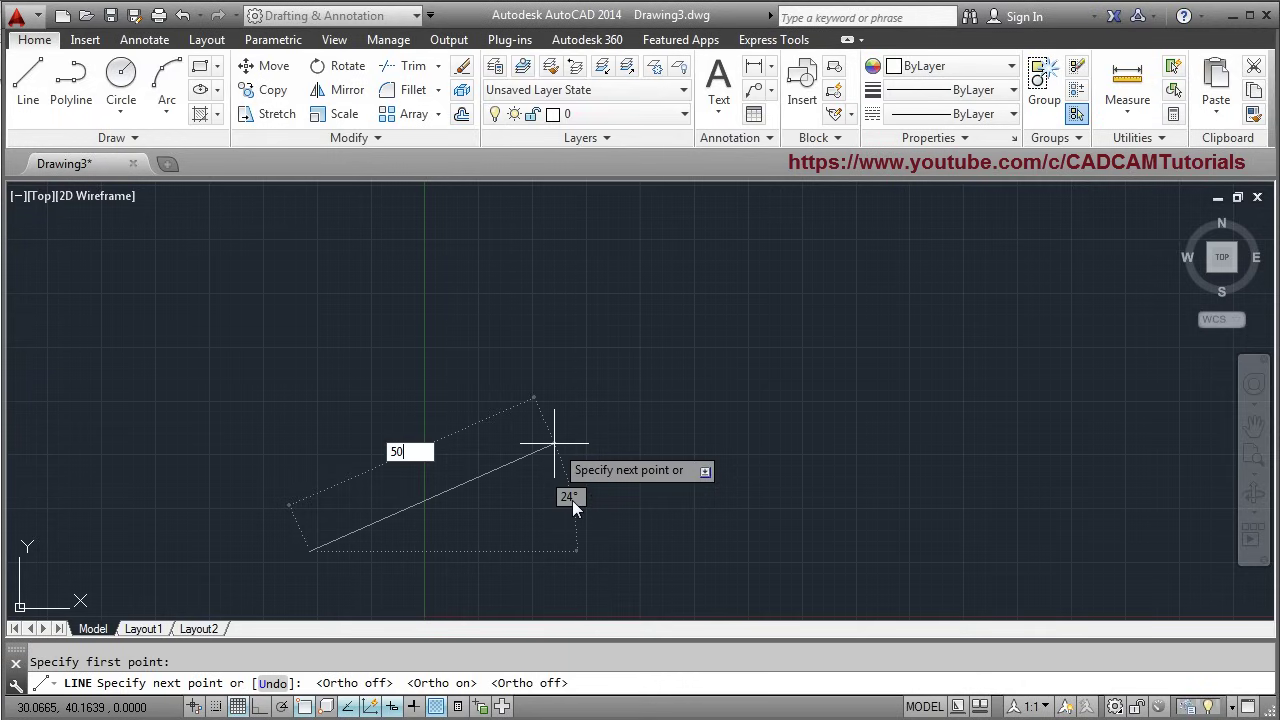
pyautogui.press('Tab')
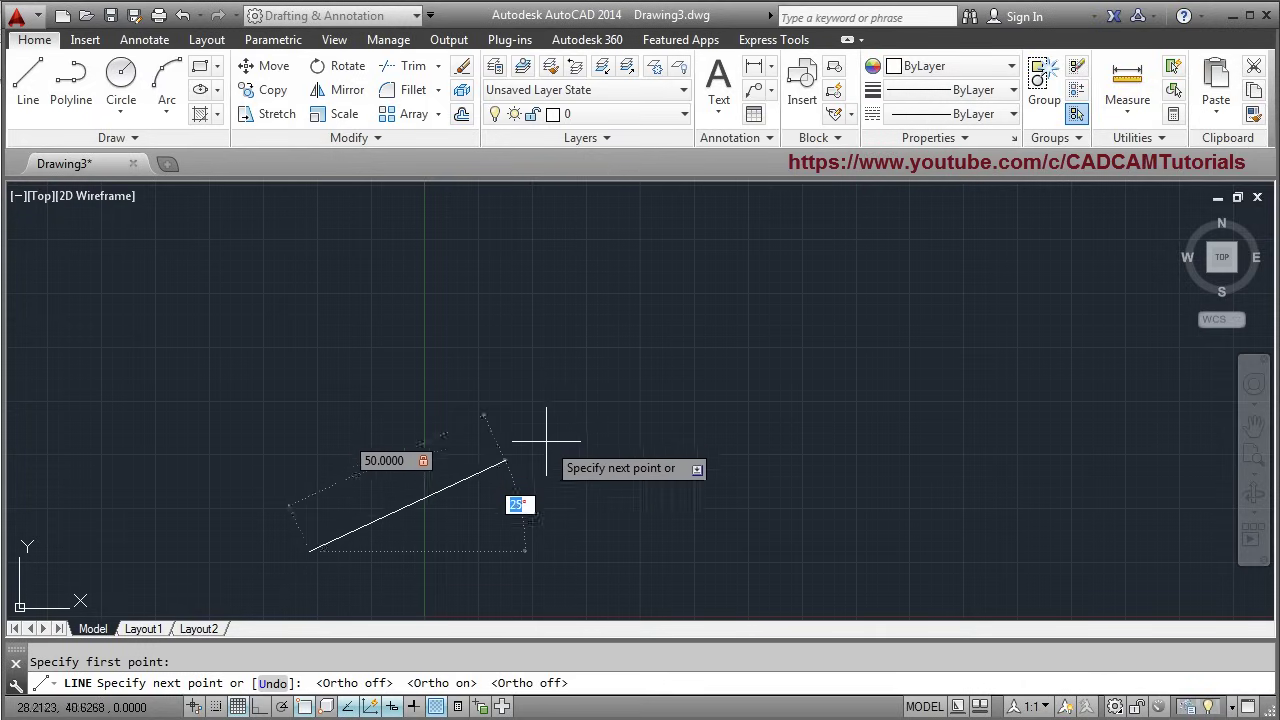
pyautogui.write('30')
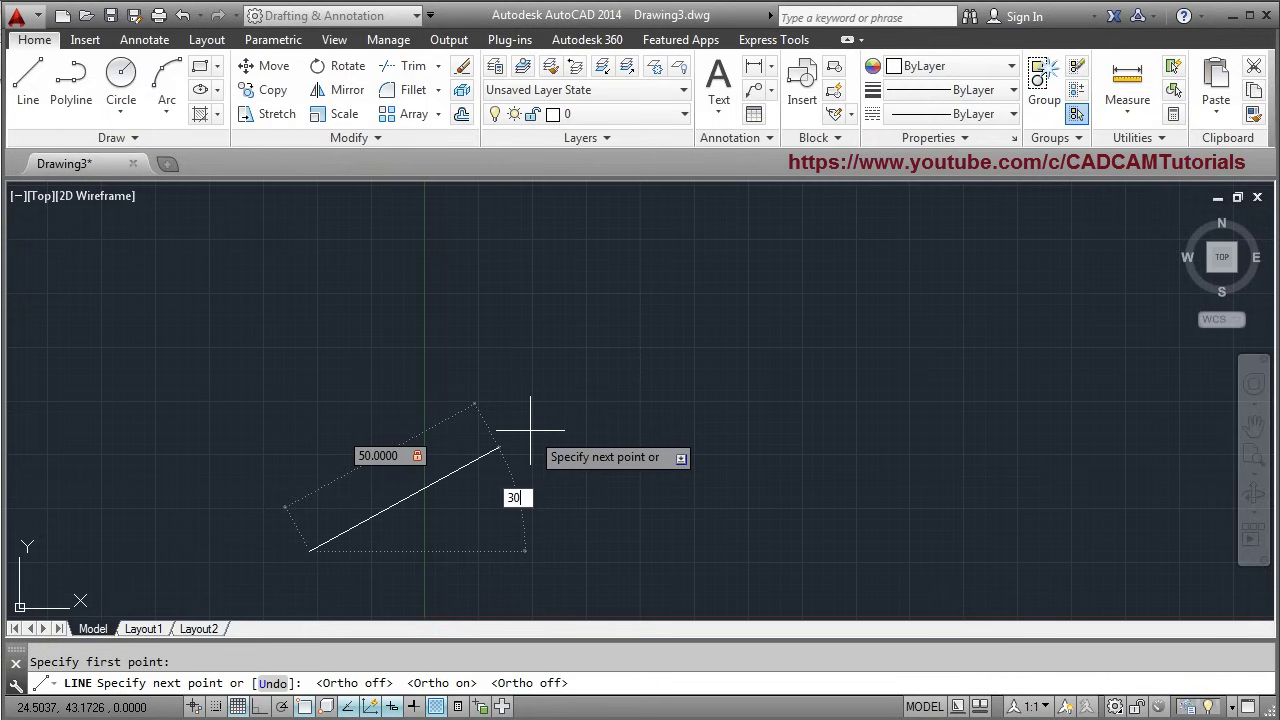
pyautogui.press('Return')
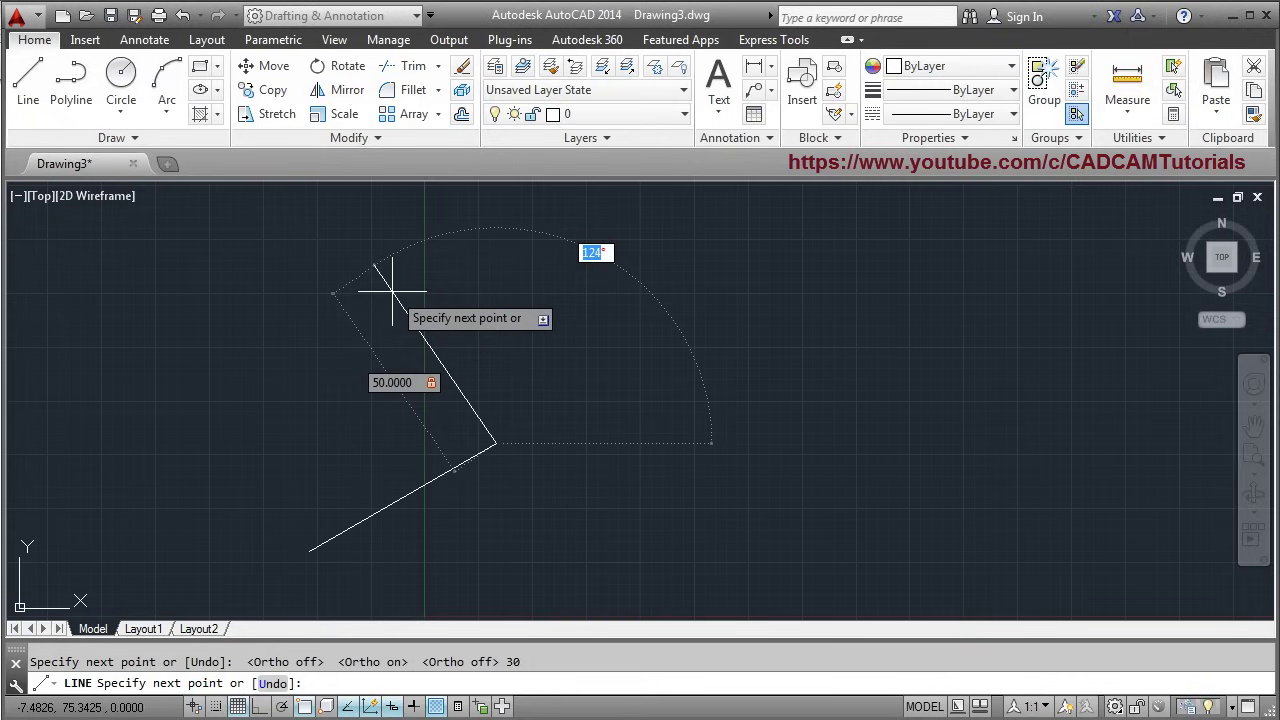
pyautogui.press('Return')
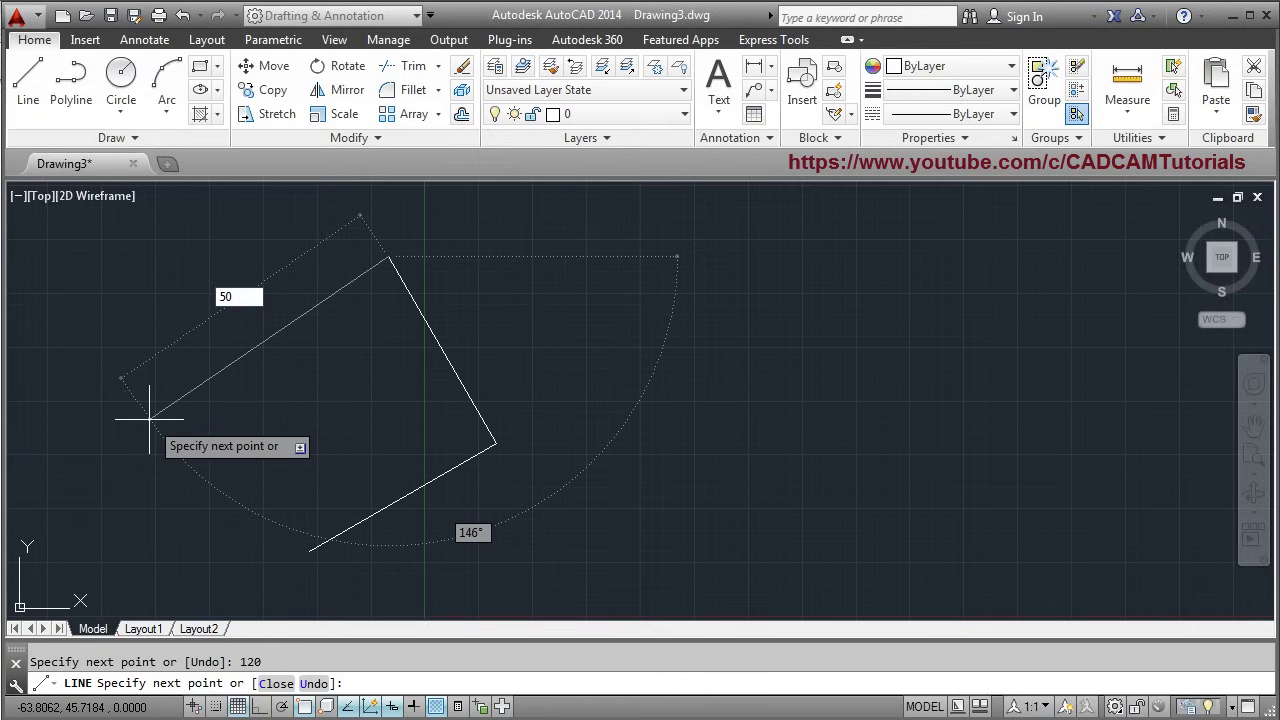
pyautogui.write('50')
pyautogui.press('Tab')
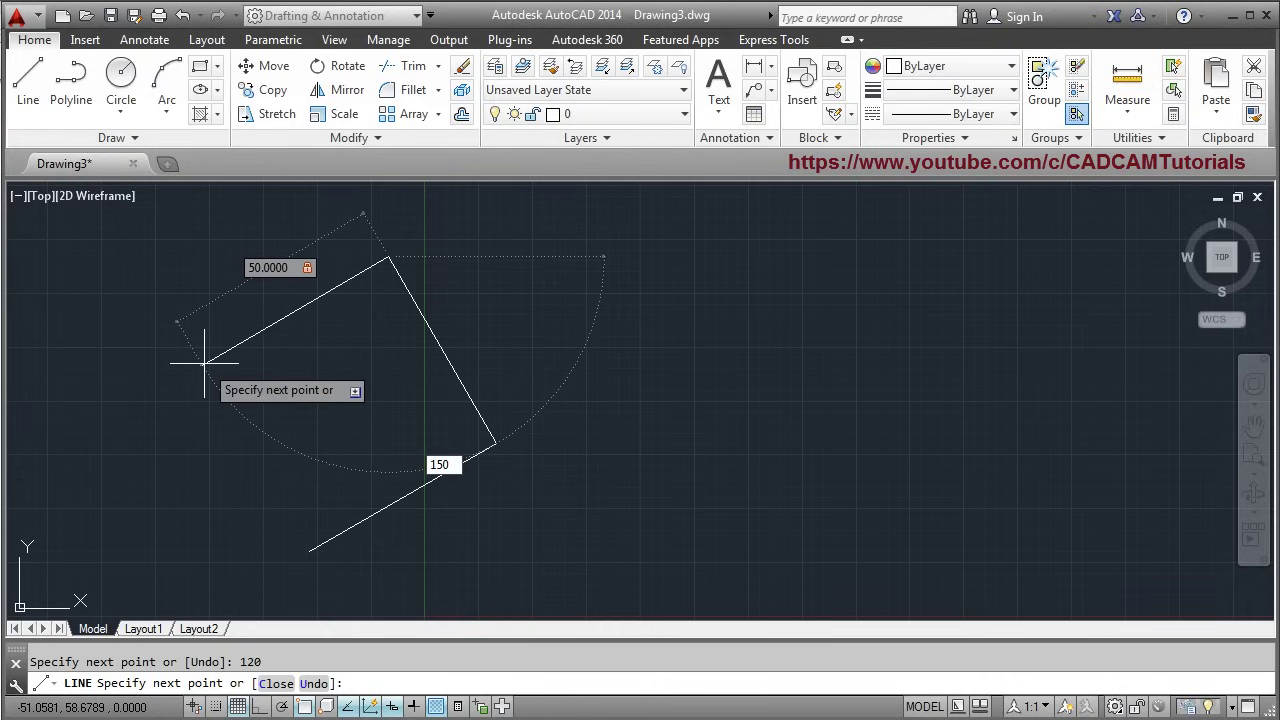
pyautogui.press('Return')
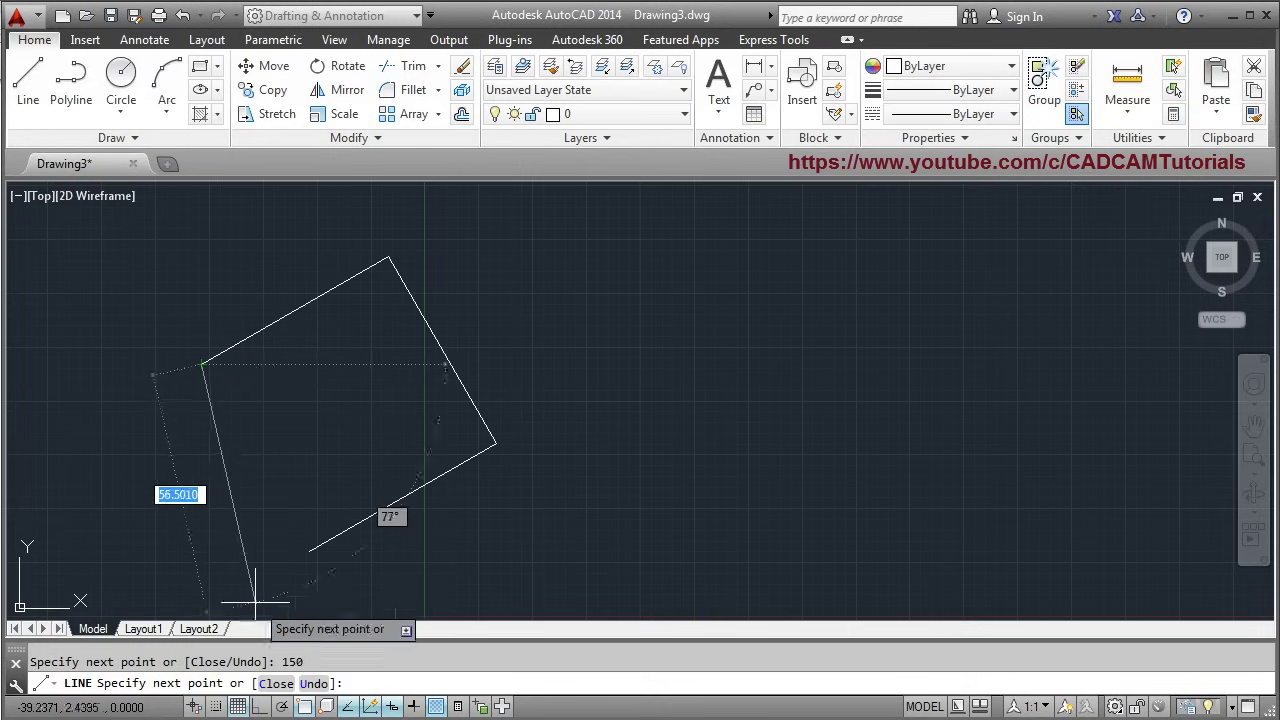
pyautogui.click(276, 684)
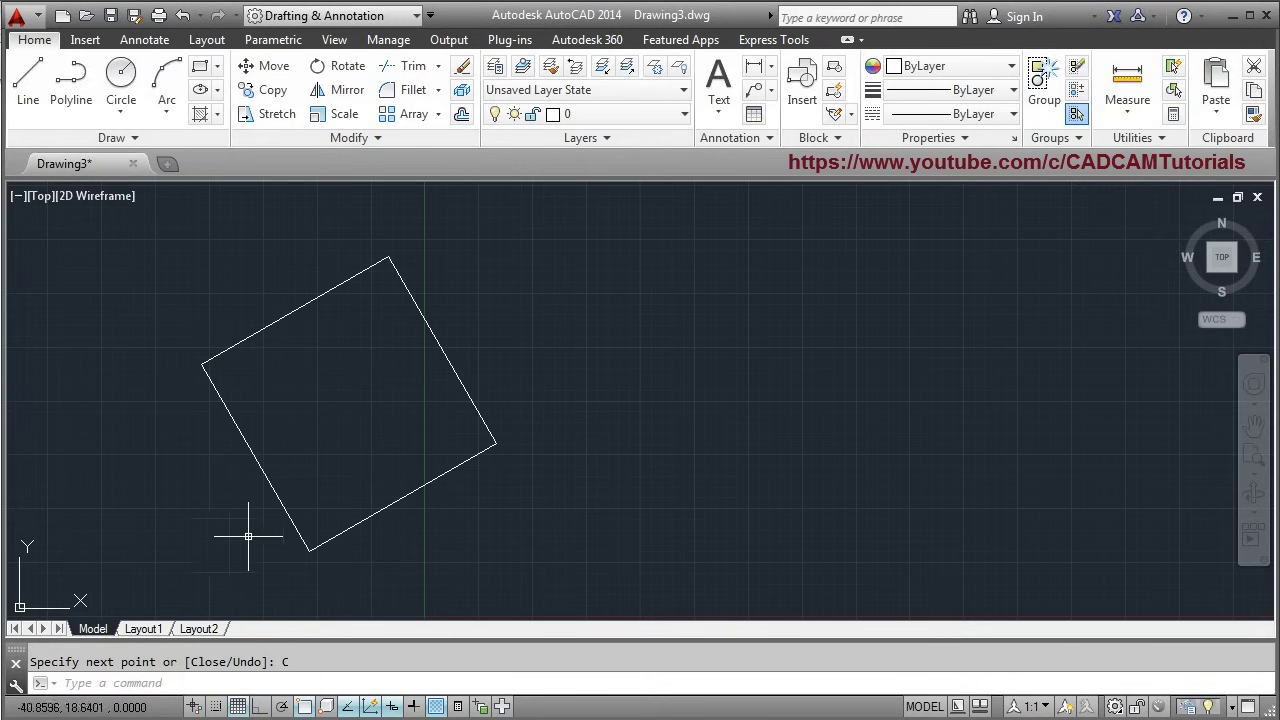
# Erase the tilted square with a selection window.
pyautogui.click(462, 66)
pyautogui.click(536, 245)
pyautogui.click(360, 410)
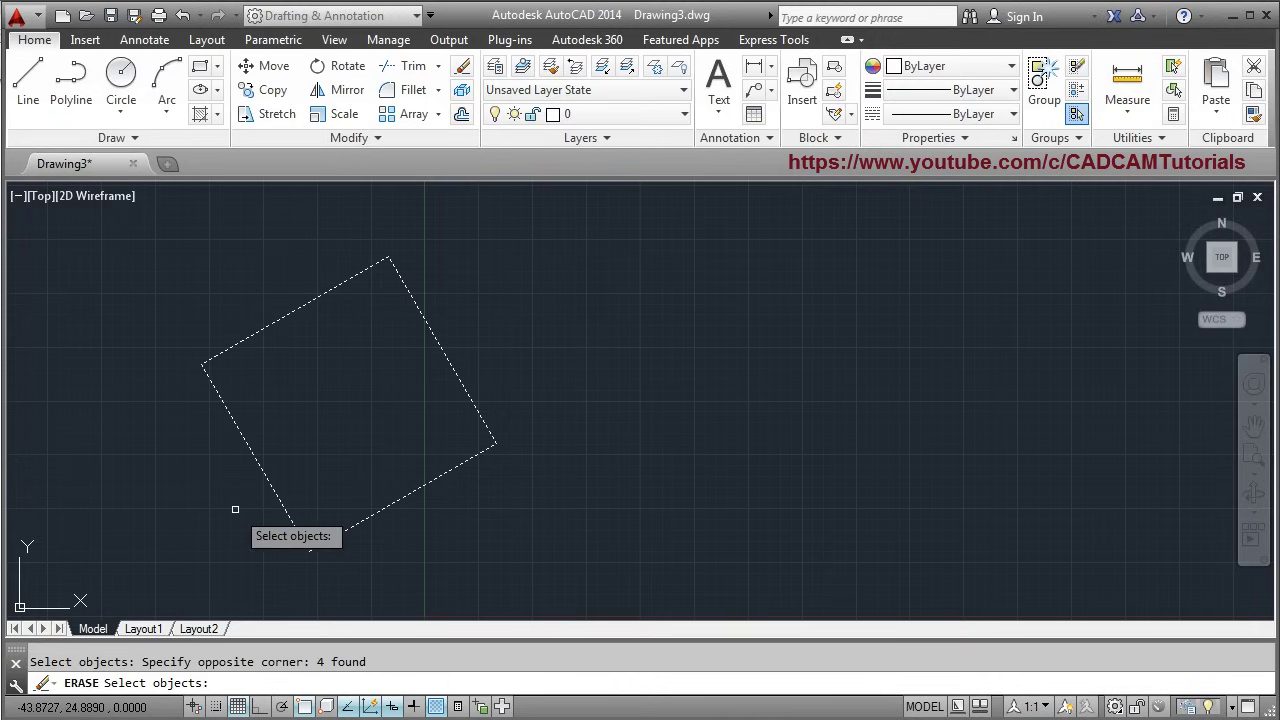
pyautogui.press('Return')
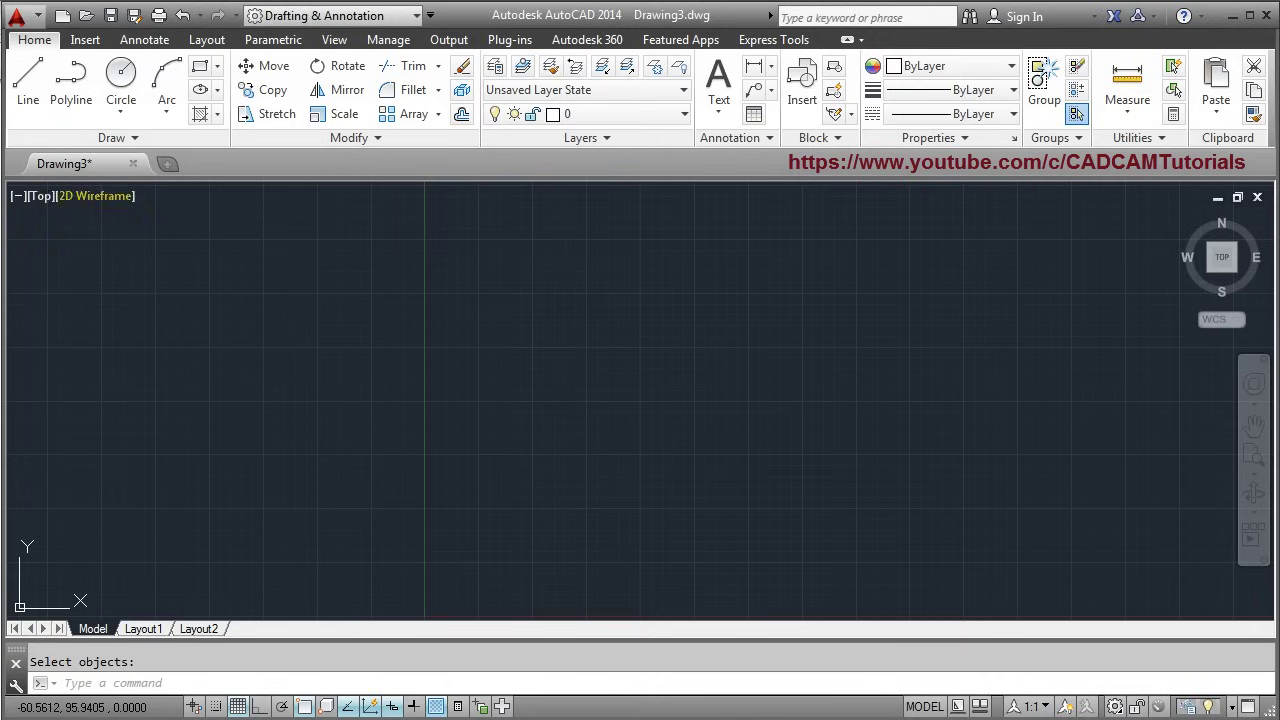
# Draw a horizontal top line and a lower bottom line shifted to the left.
pyautogui.click(29, 96)
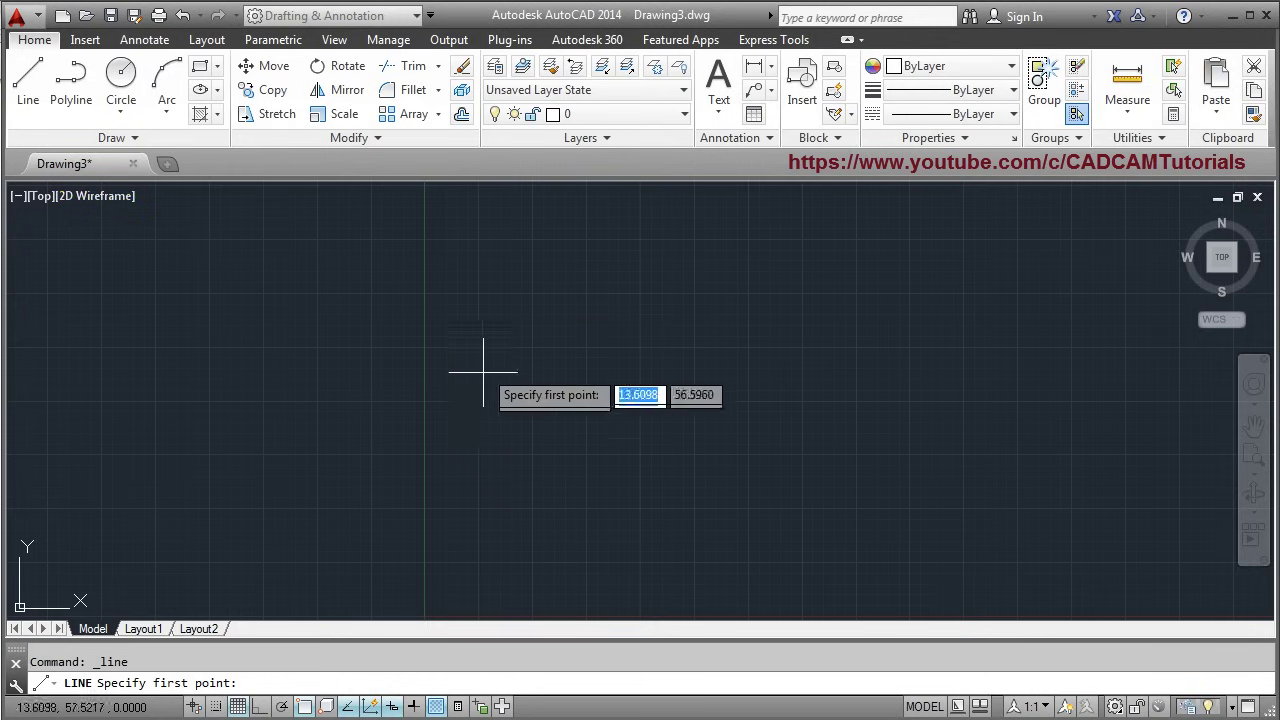
pyautogui.click(313, 275)
pyautogui.press('F8')
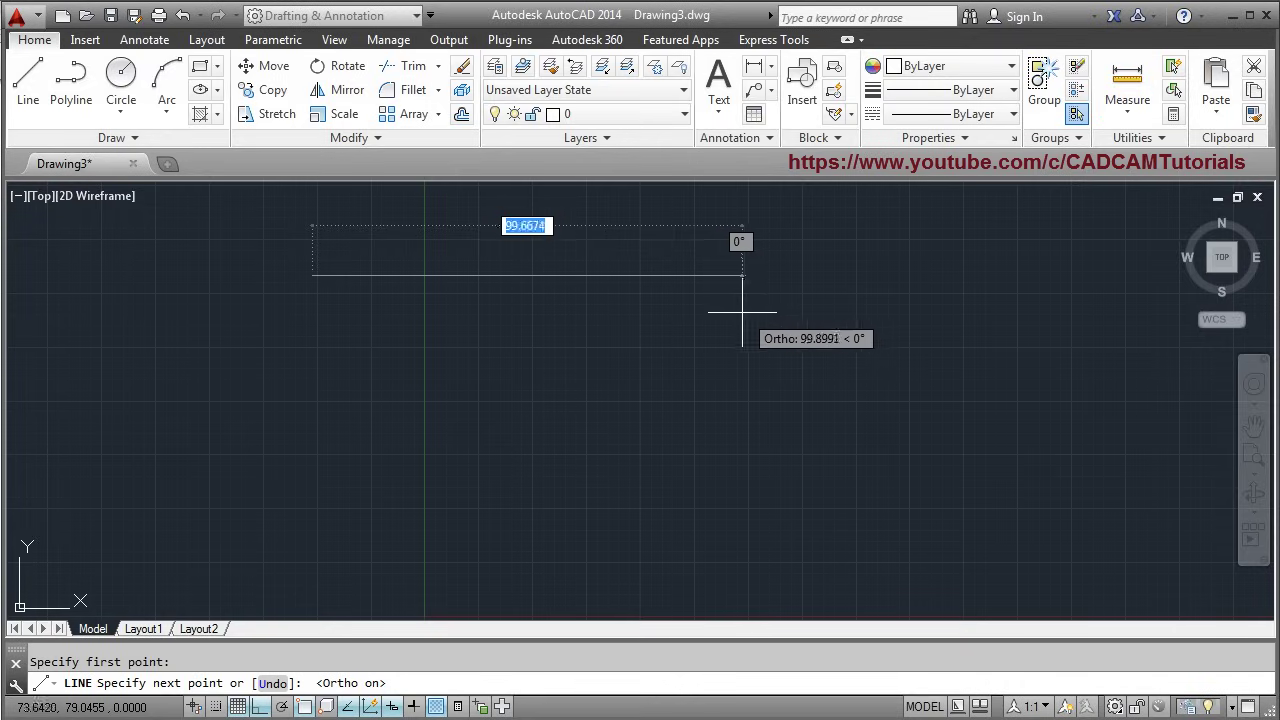
pyautogui.click(743, 265)
pyautogui.press('Return')
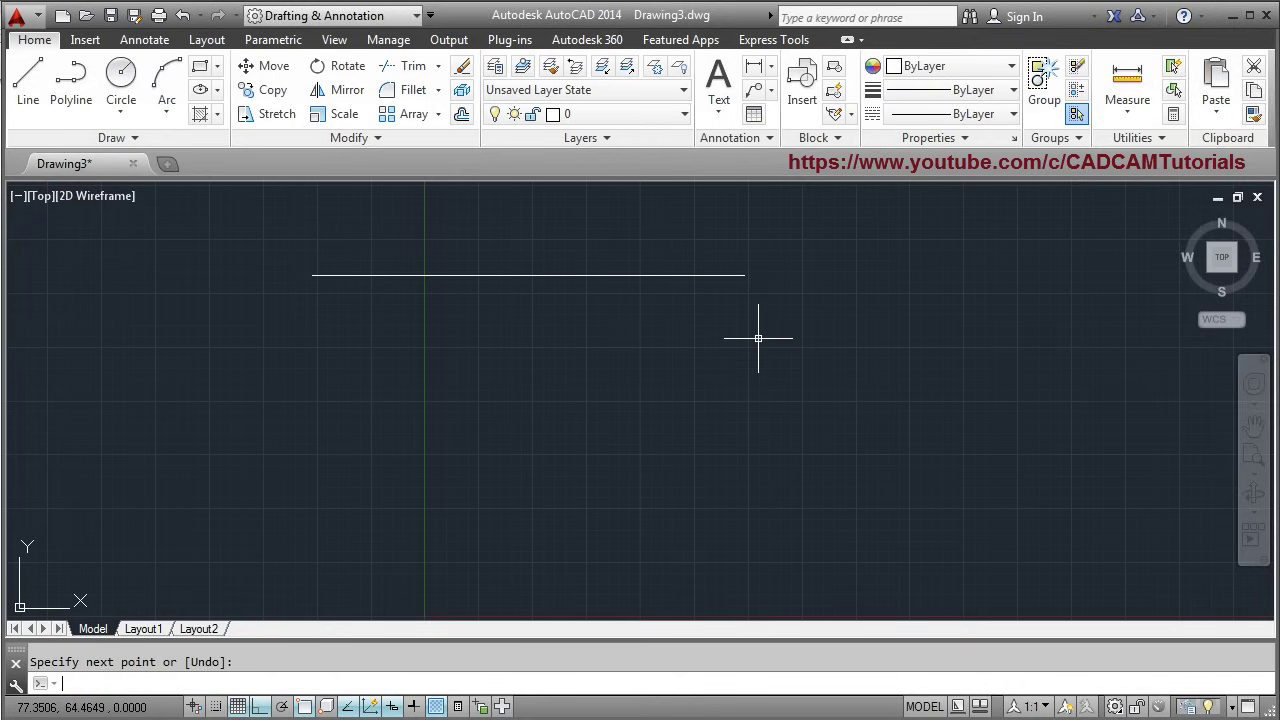
pyautogui.click(26, 92)
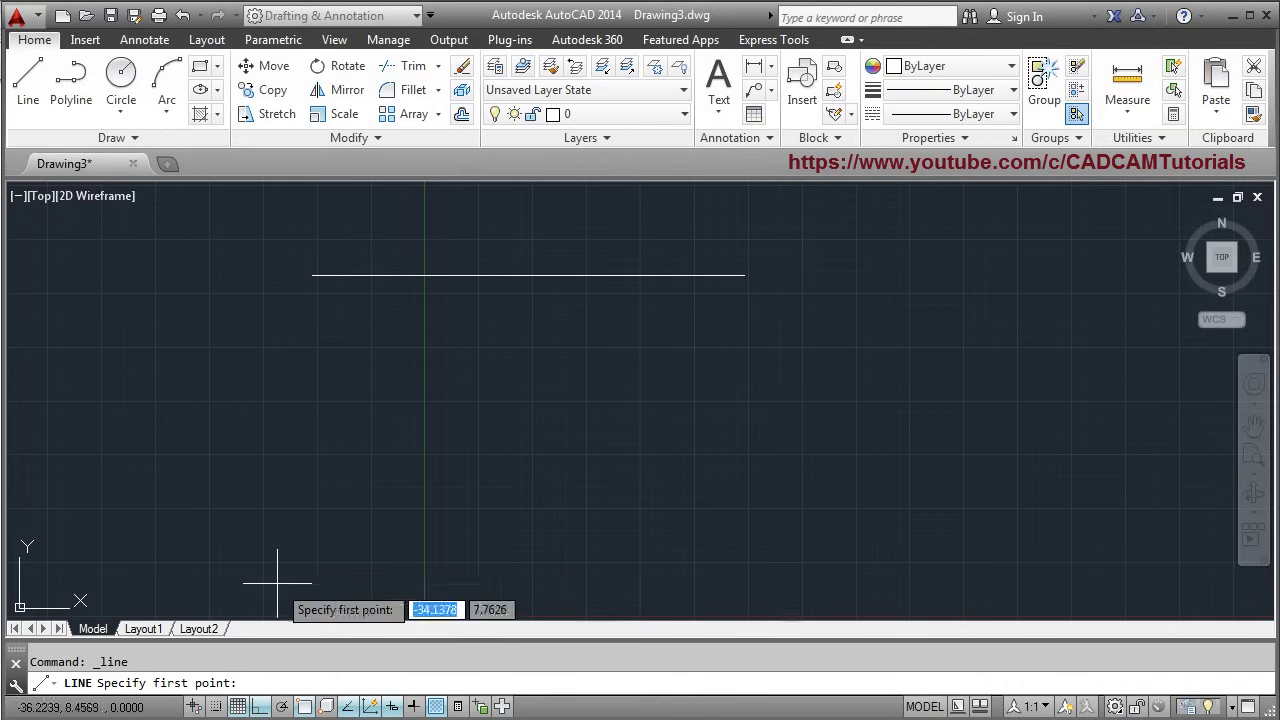
pyautogui.click(190, 556)
pyautogui.click(620, 556)
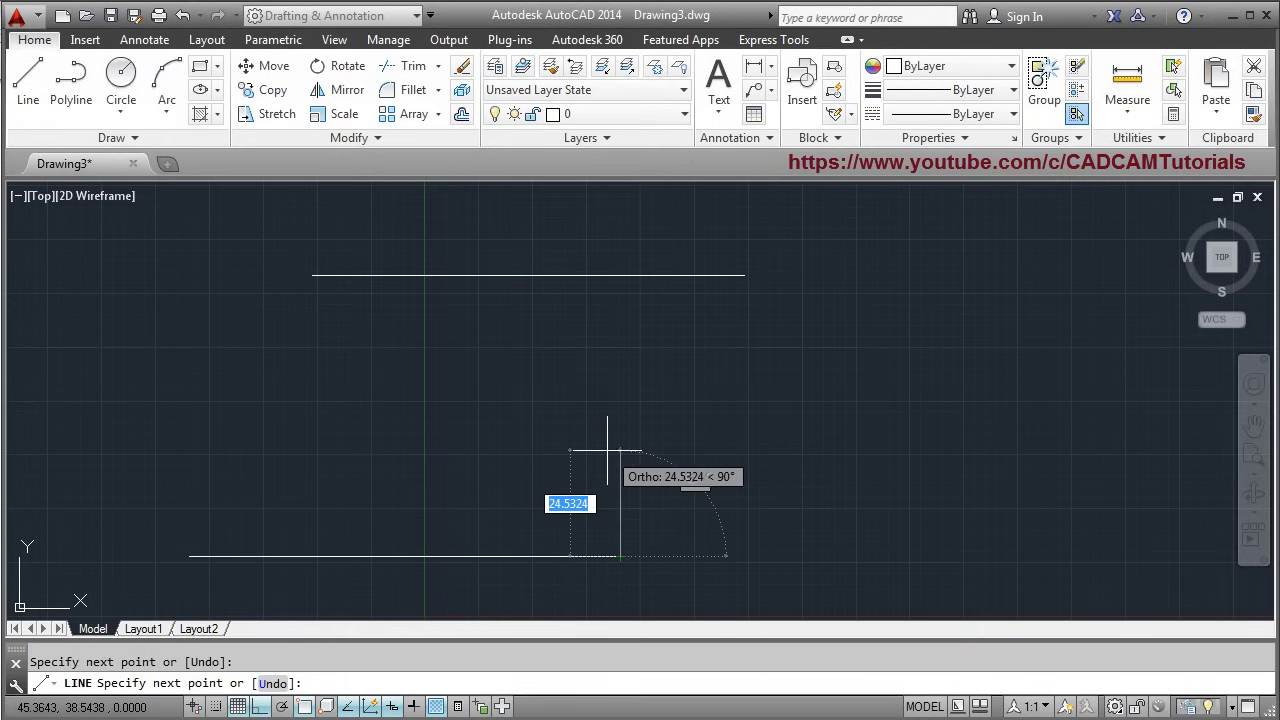
pyautogui.press('Return')
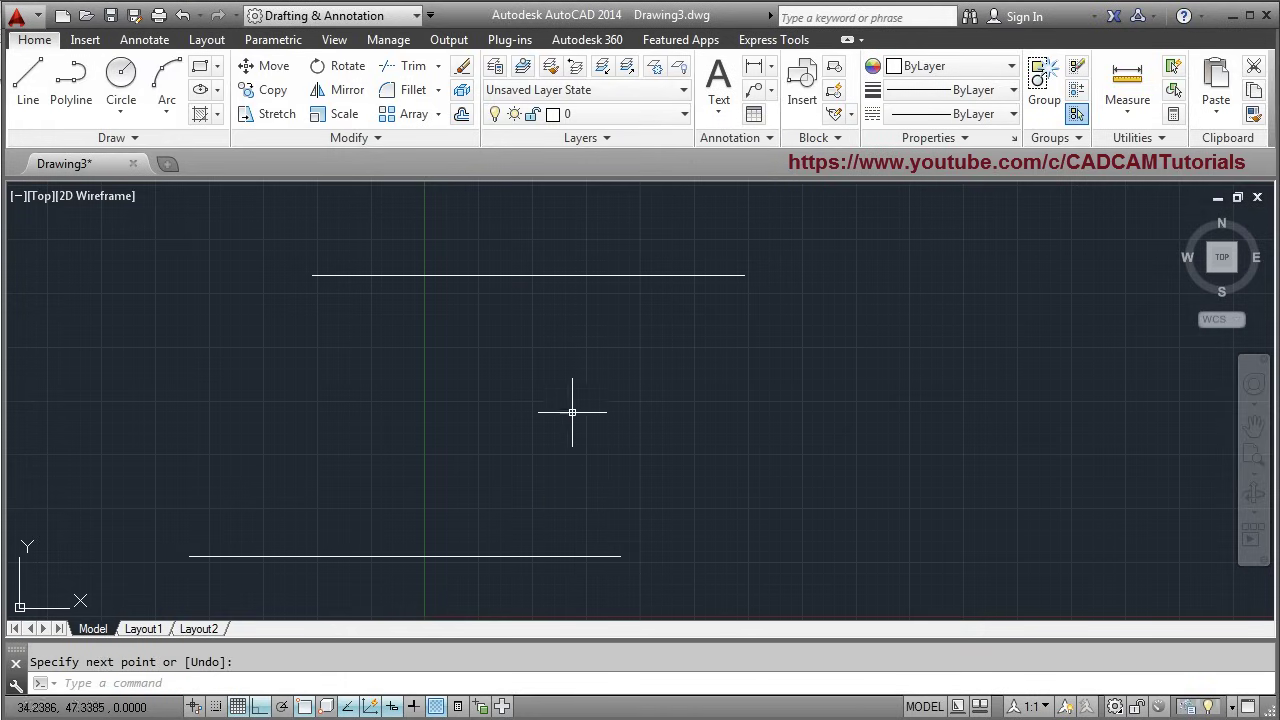
pyautogui.click(36, 110)
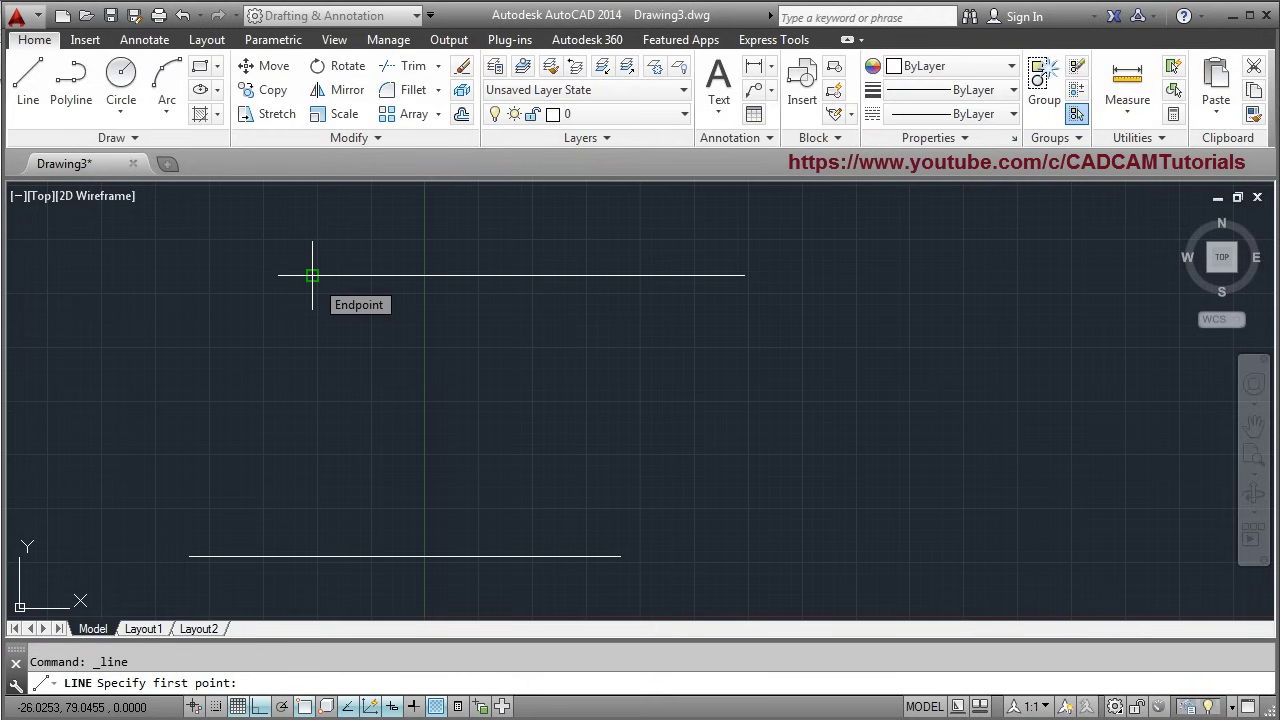
# Draw the left slanted side, enable Midpoint snap, and run lines through the top midpoint to both right corners.
pyautogui.click(312, 275)
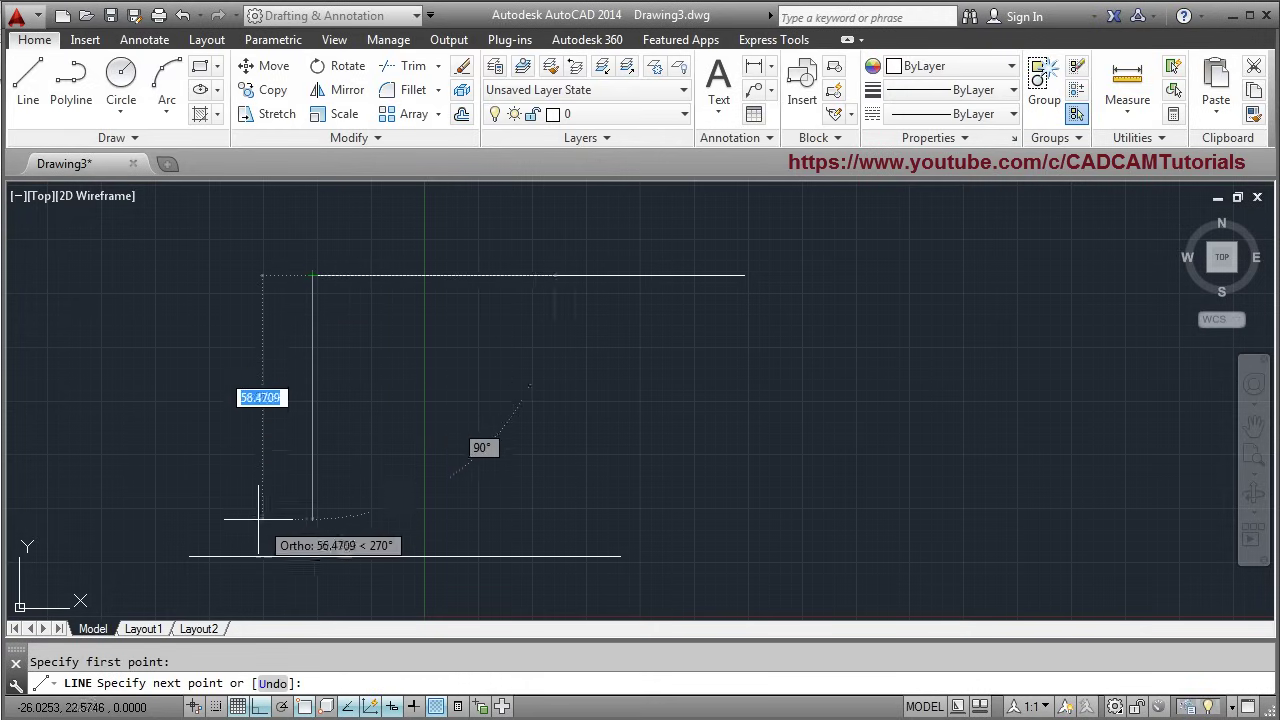
pyautogui.click(189, 556)
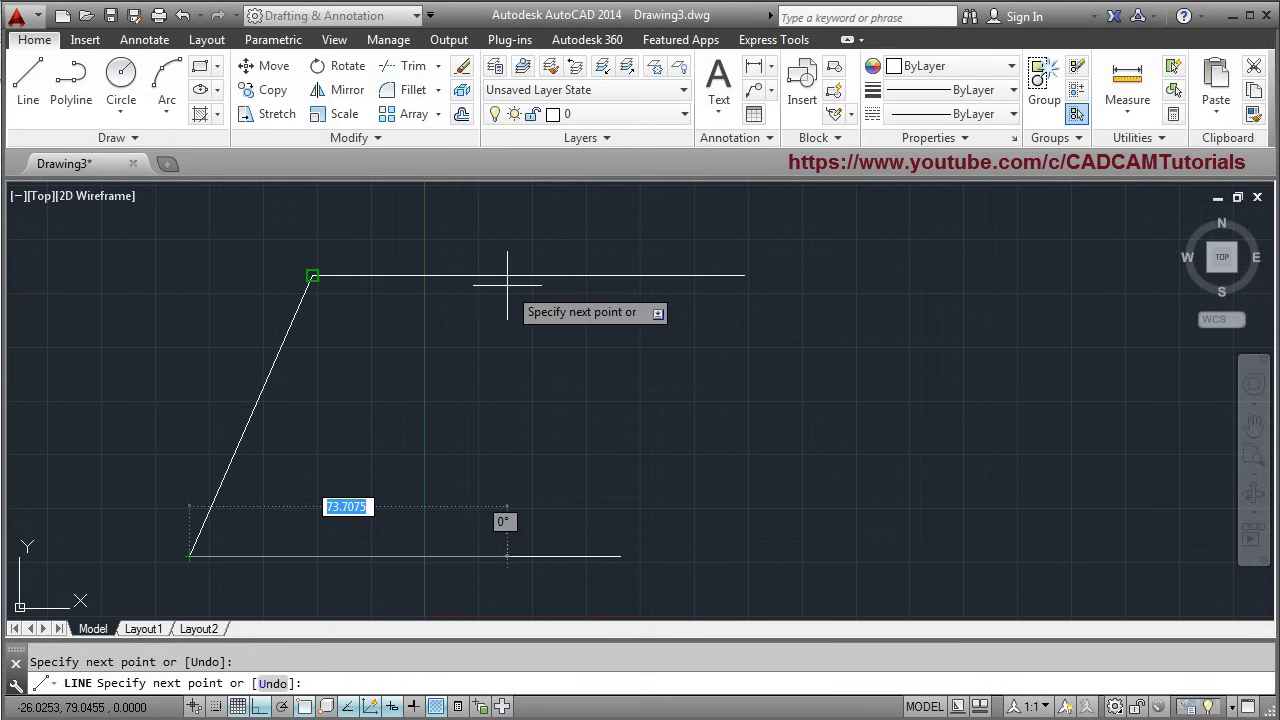
pyautogui.rightClick(305, 708)
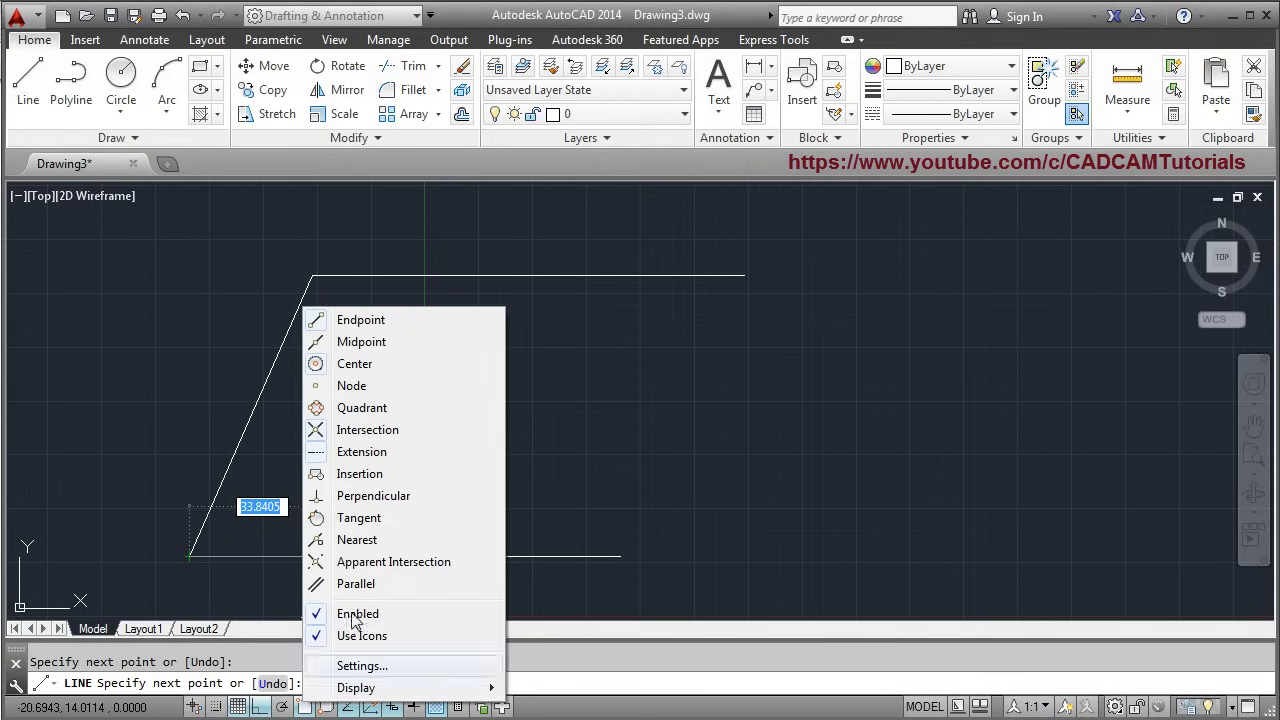
pyautogui.click(352, 344)
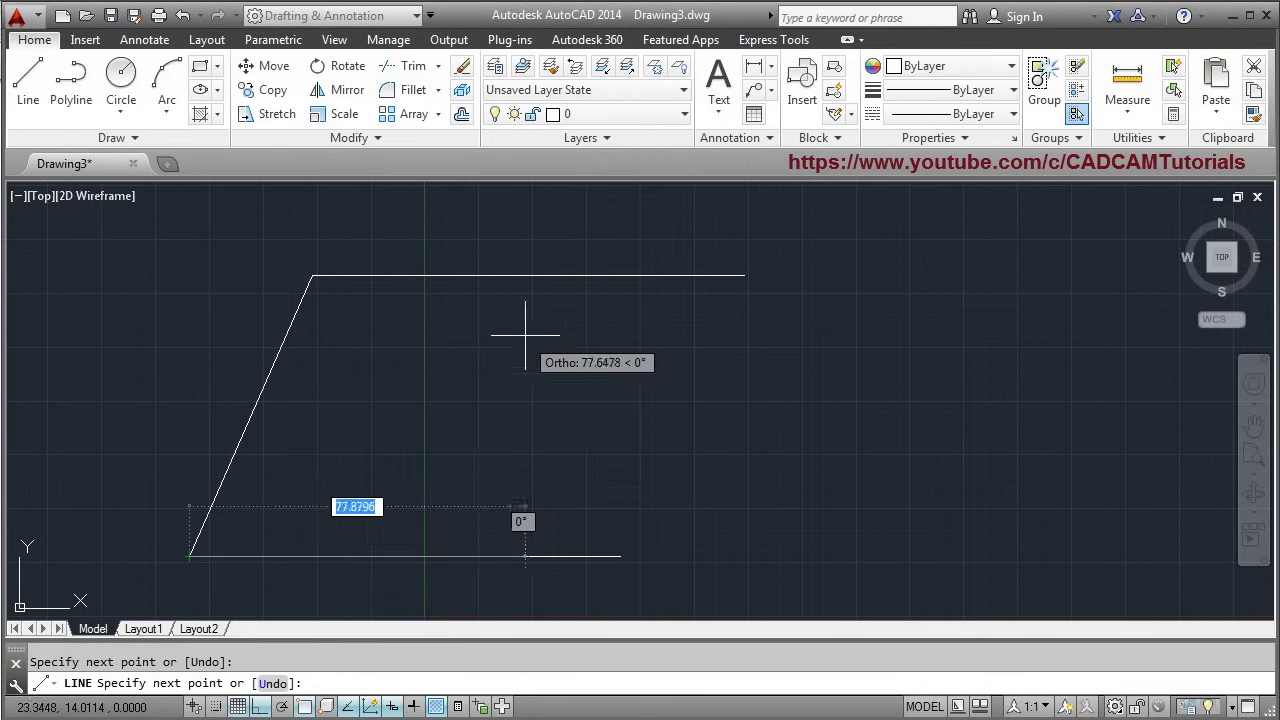
pyautogui.click(519, 275)
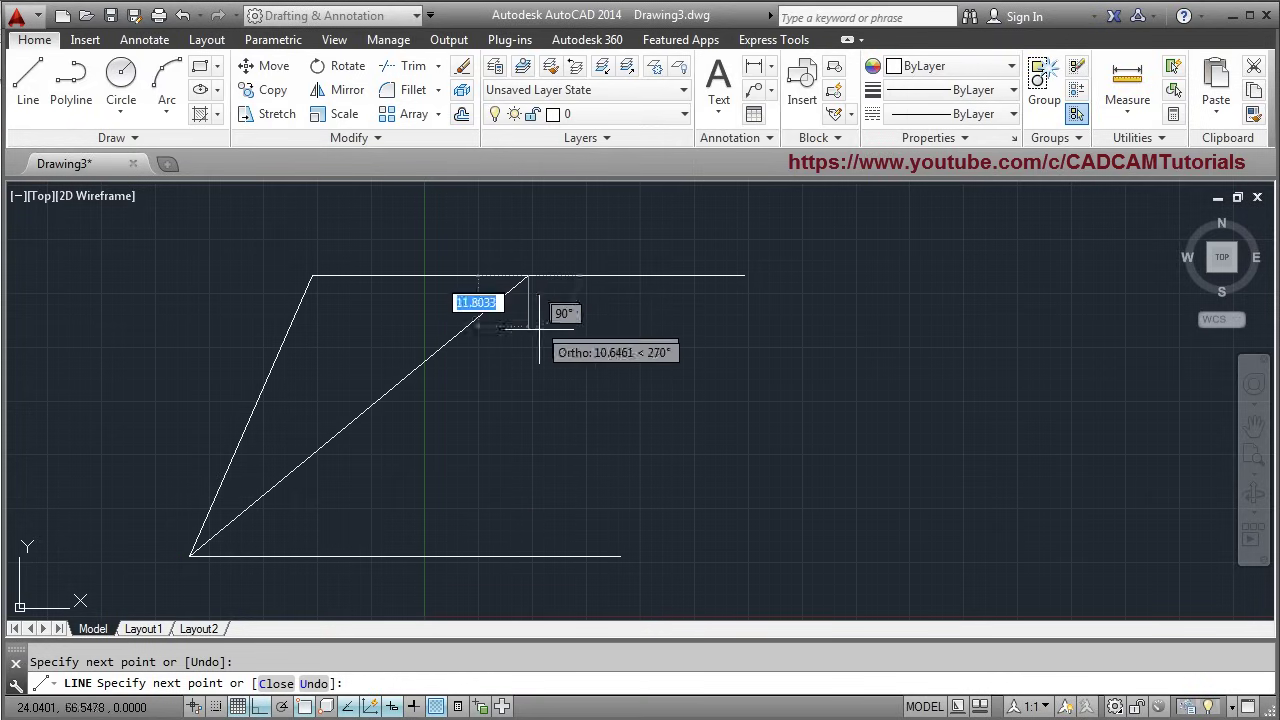
pyautogui.click(620, 556)
pyautogui.click(743, 276)
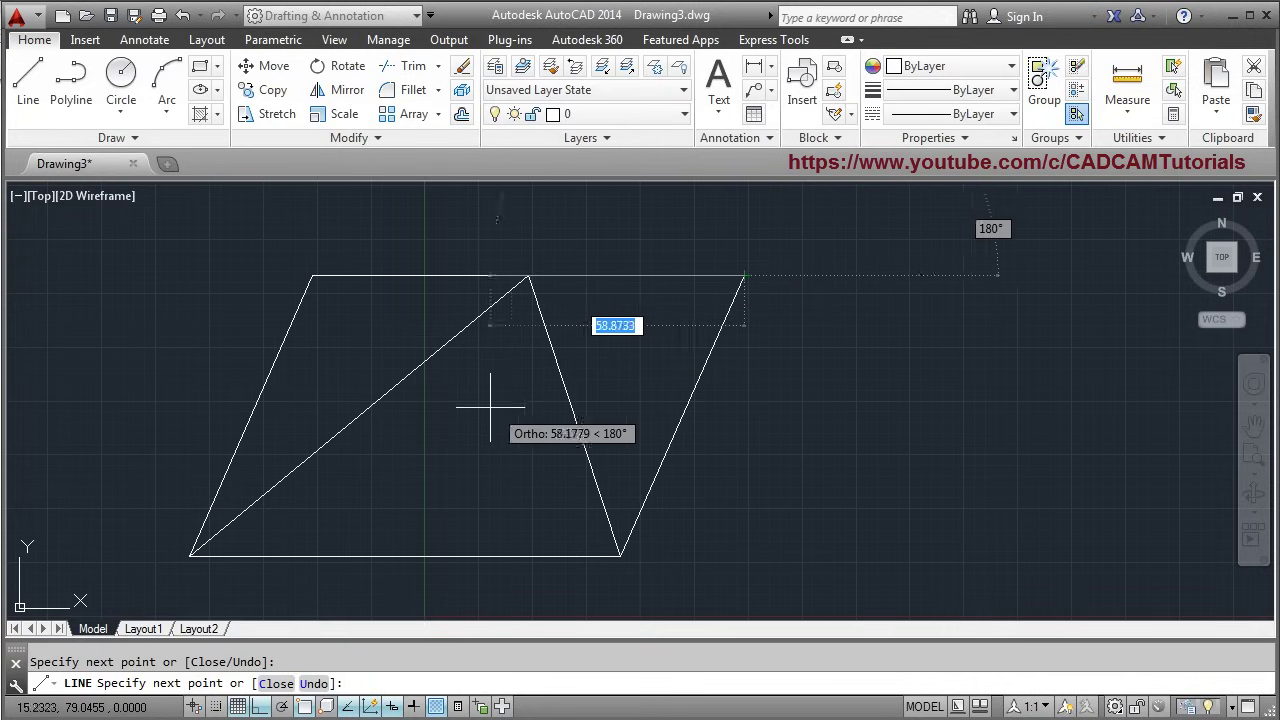
# Toggle Ortho off and back on, then bring up the one-time object snap menu.
pyautogui.click(260, 707)
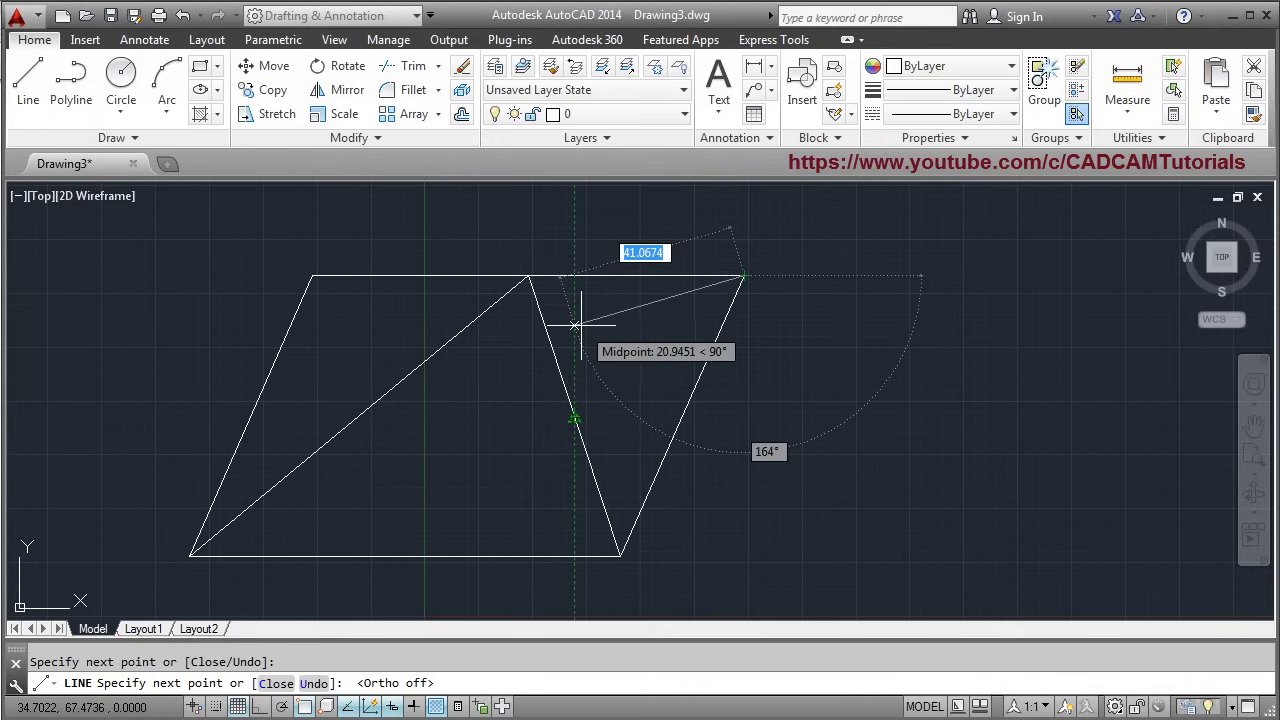
pyautogui.press('F8')
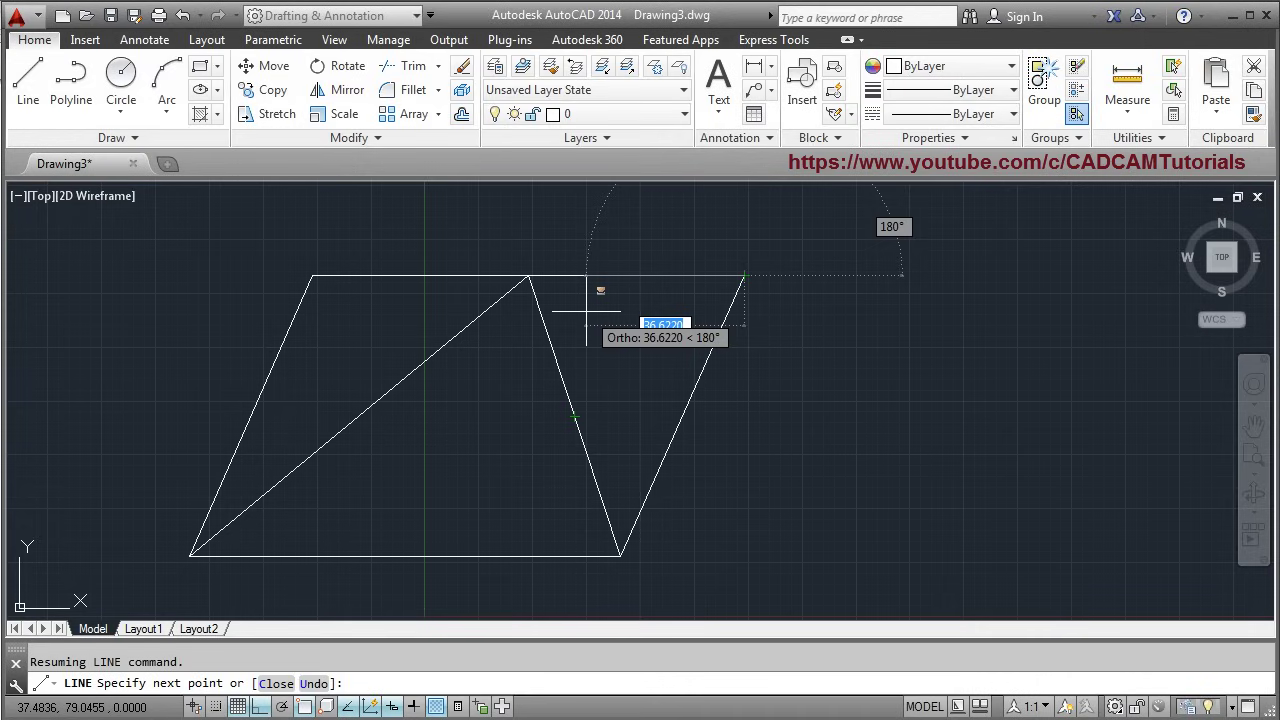
pyautogui.keyDown('shift'); pyautogui.rightClick(586, 311); pyautogui.keyUp('shift')
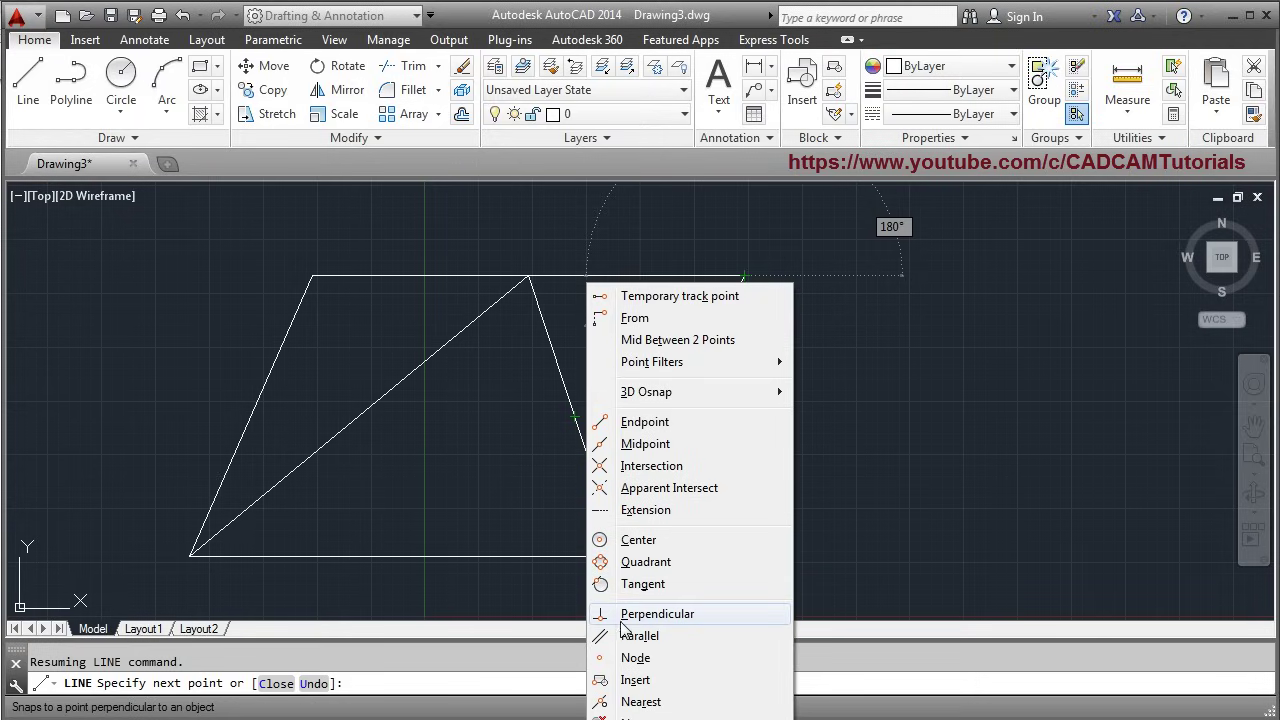
# Finish the line from the top-right corner perpendicular to the inner slanted line.
pyautogui.click(677, 614)
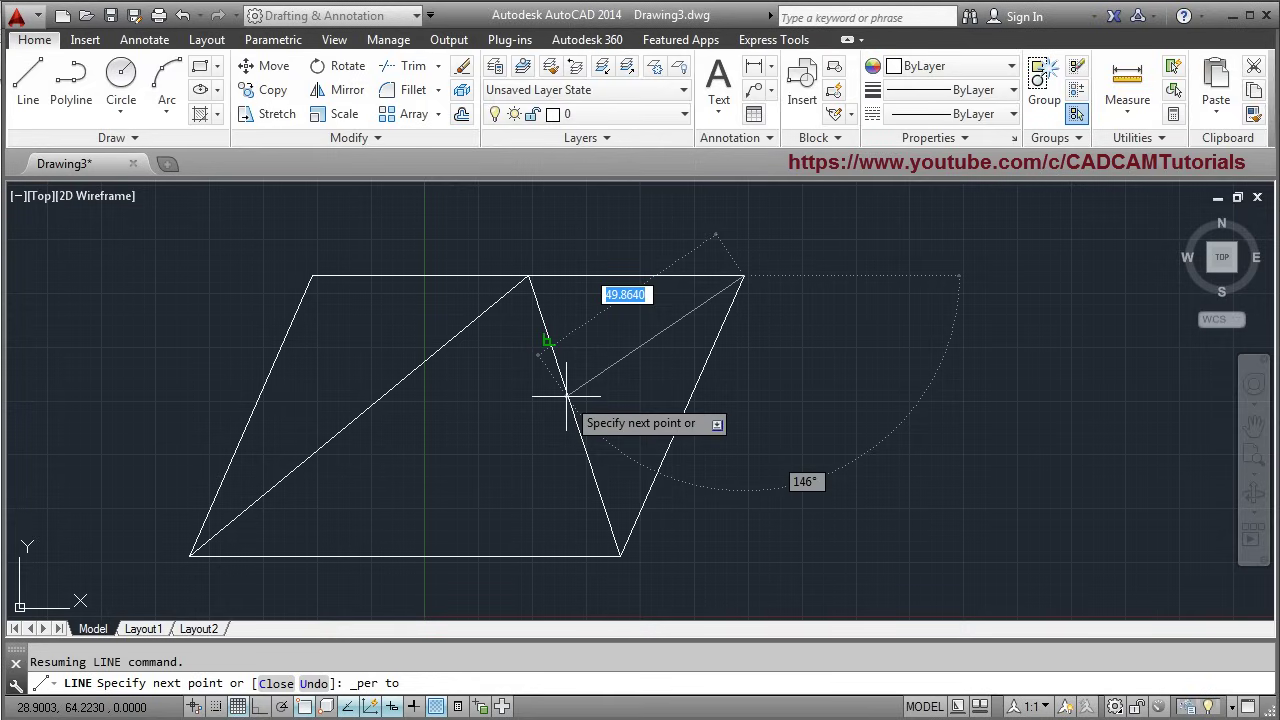
pyautogui.click(566, 397)
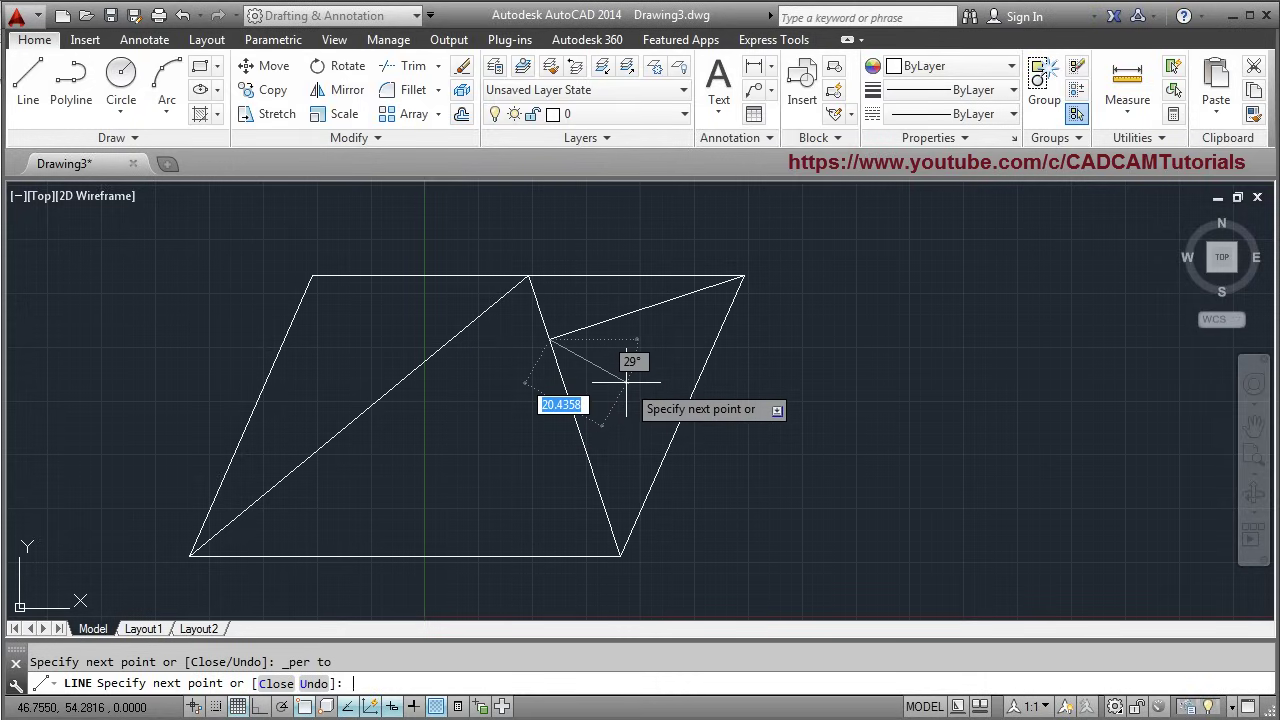
pyautogui.press('Return')
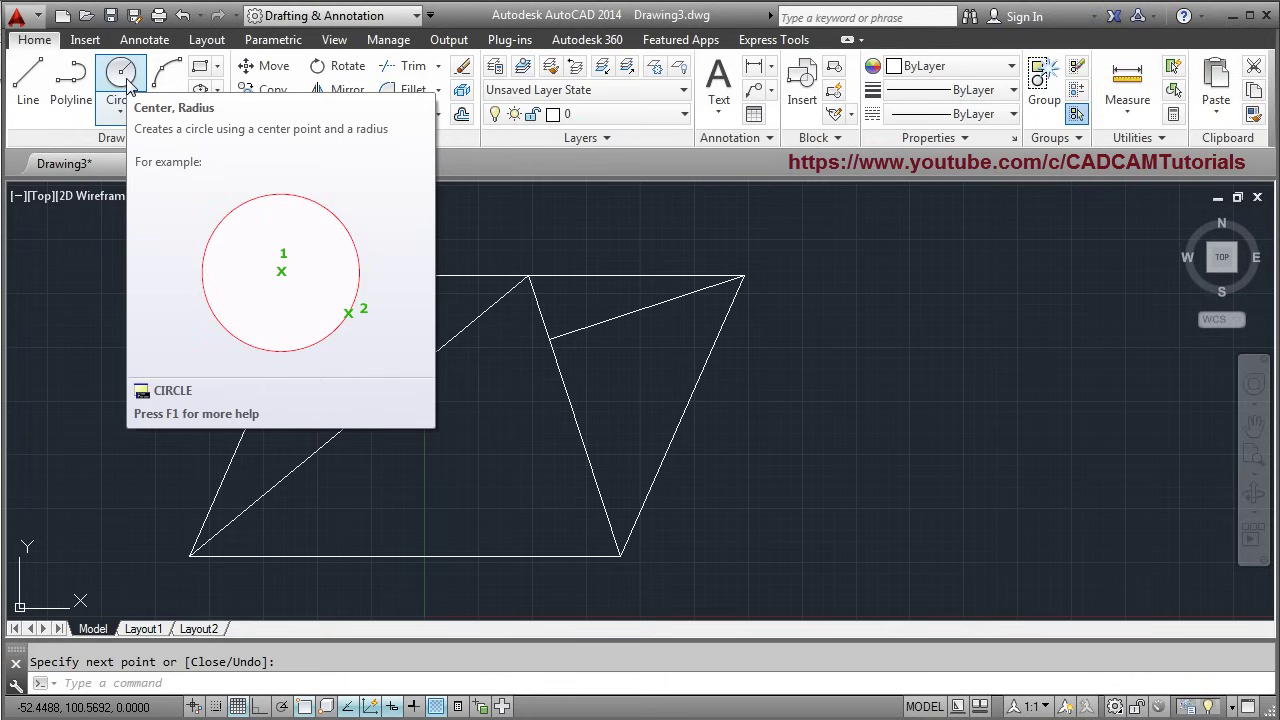
# Draw a radius-10 circle centred on the long diagonal's midpoint.
pyautogui.click(123, 80)
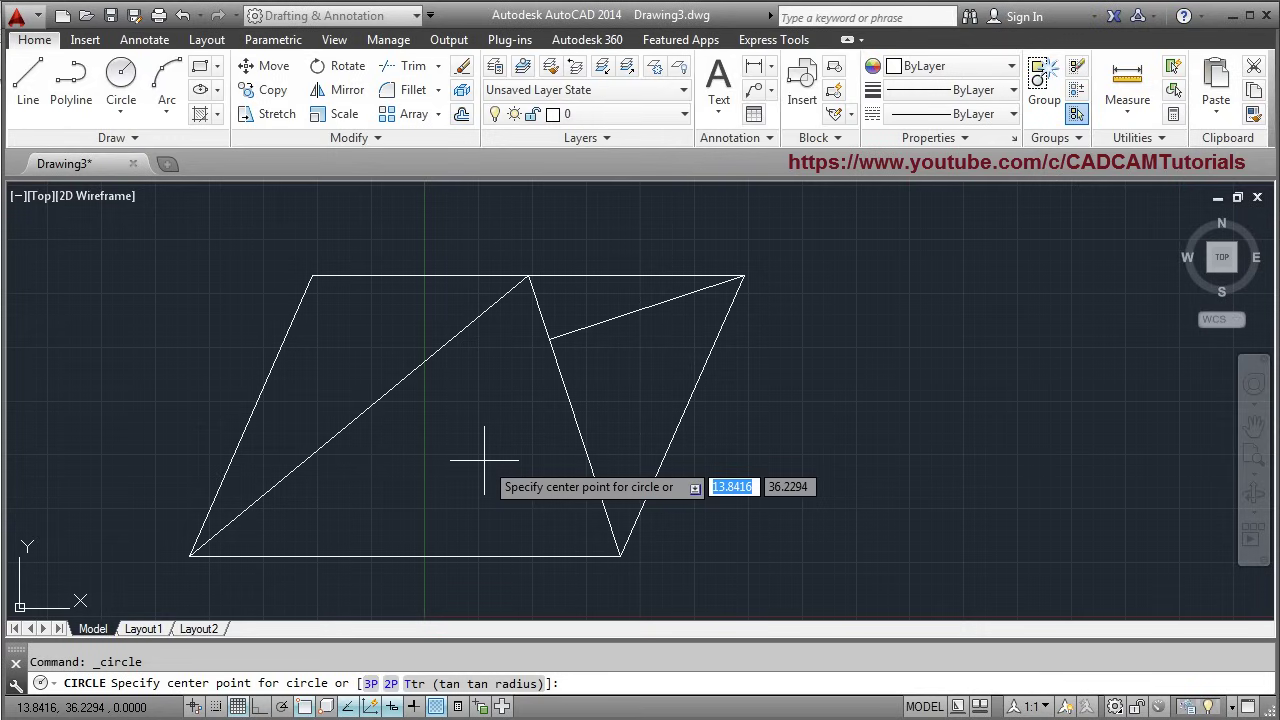
pyautogui.click(359, 415)
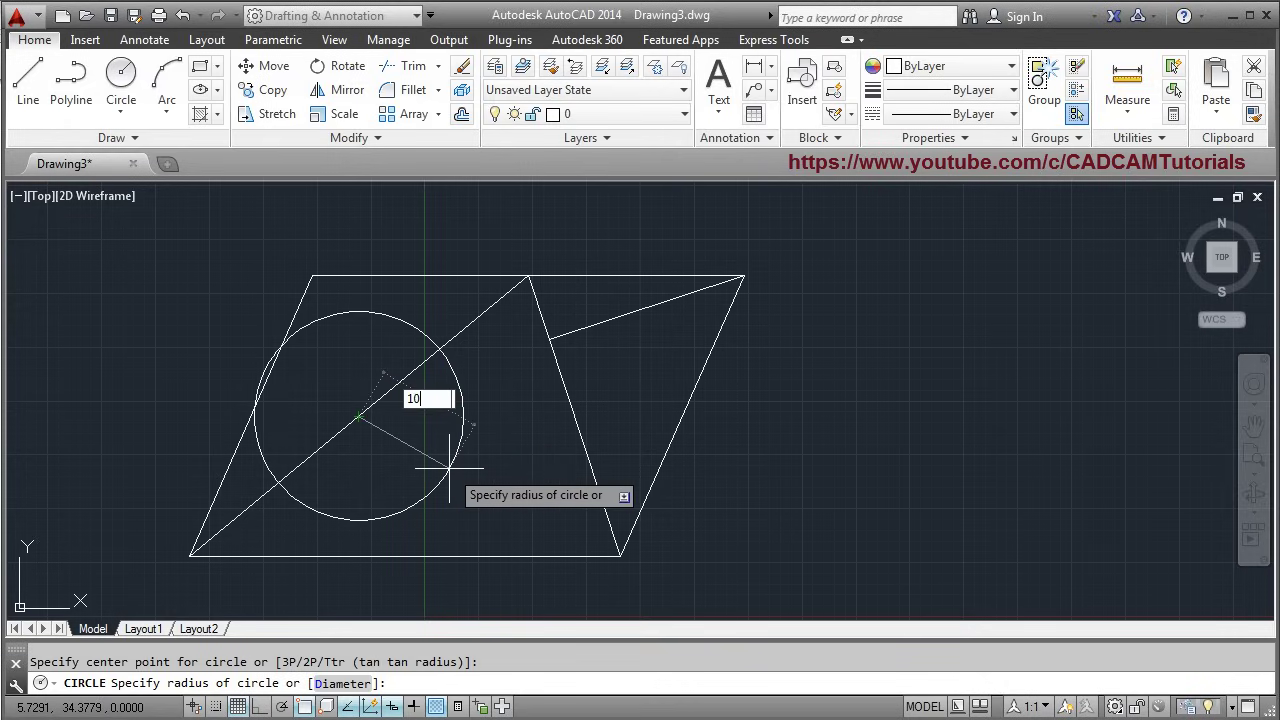
pyautogui.press('Return')
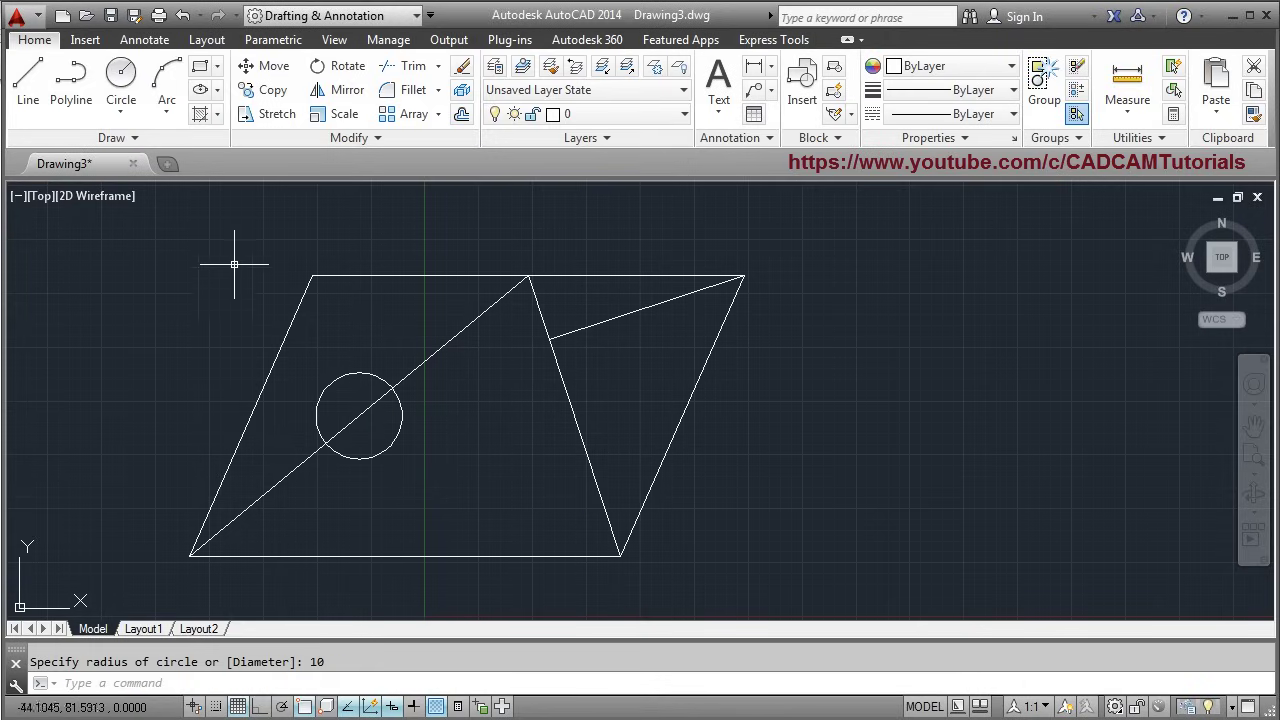
# Draw a radius-15 circle centred to the lower right of the parallelogram.
pyautogui.click(121, 85)
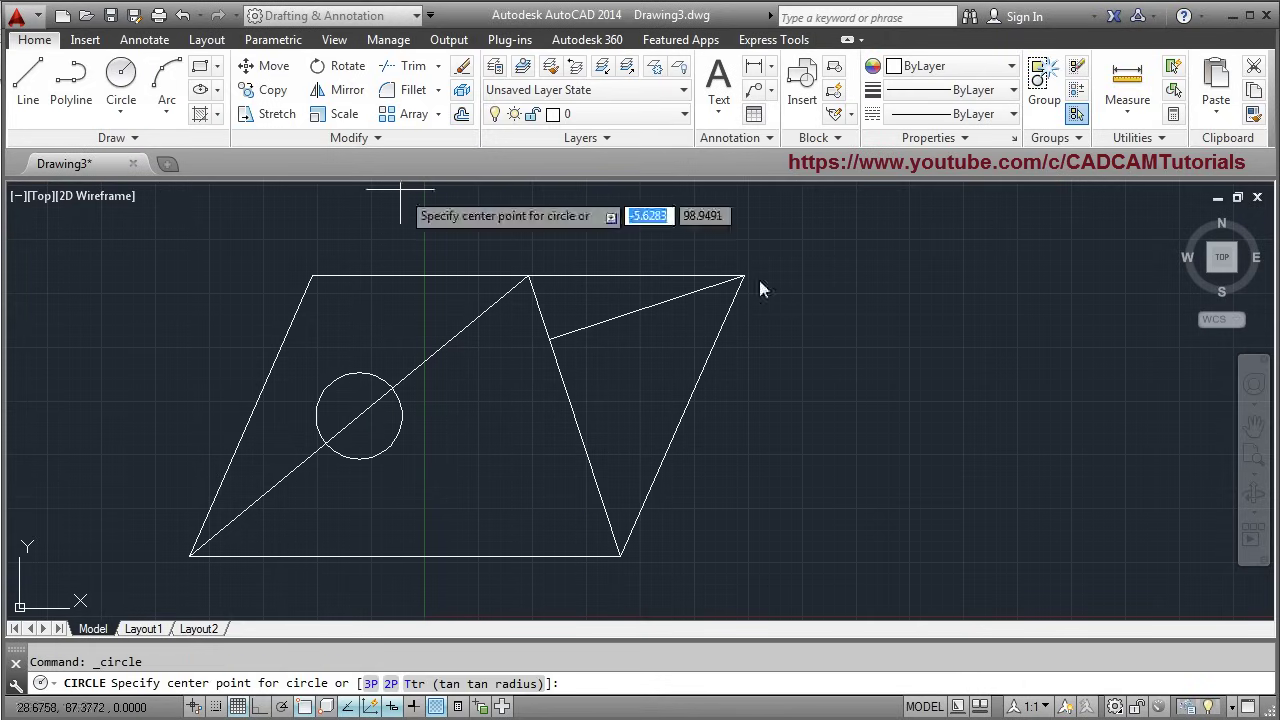
pyautogui.click(1045, 539)
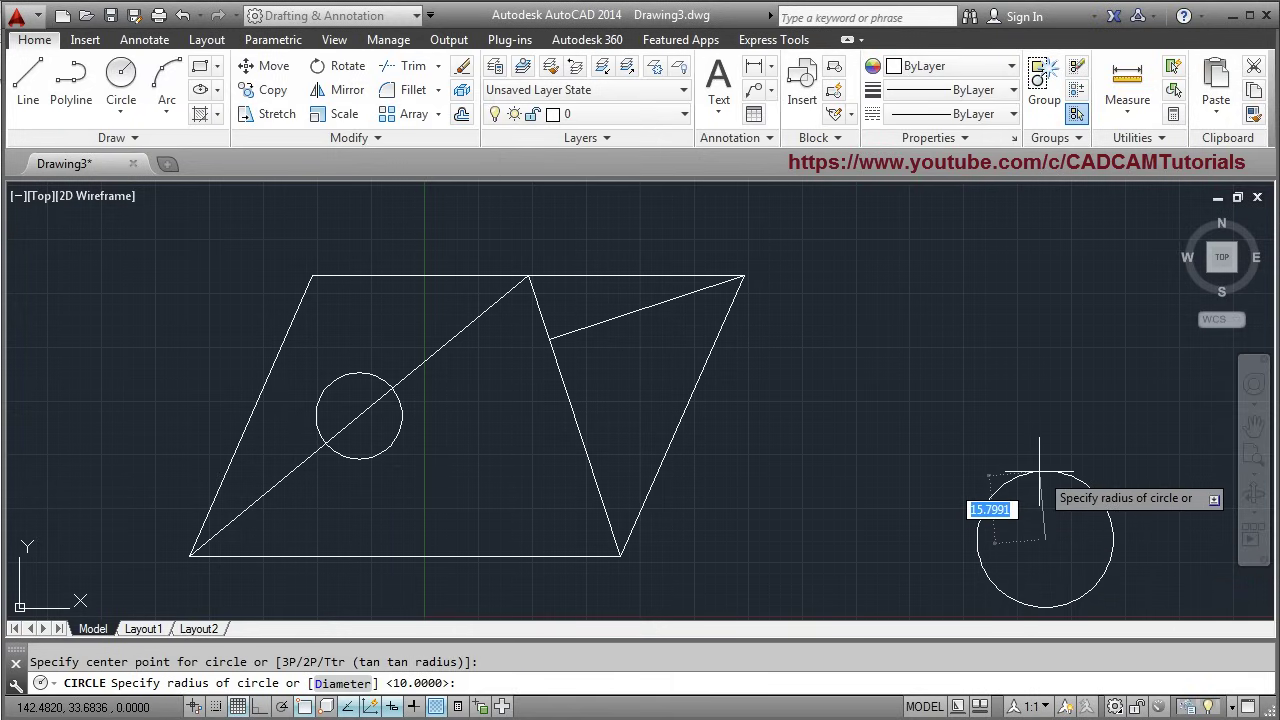
pyautogui.write('15')
pyautogui.press('Return')
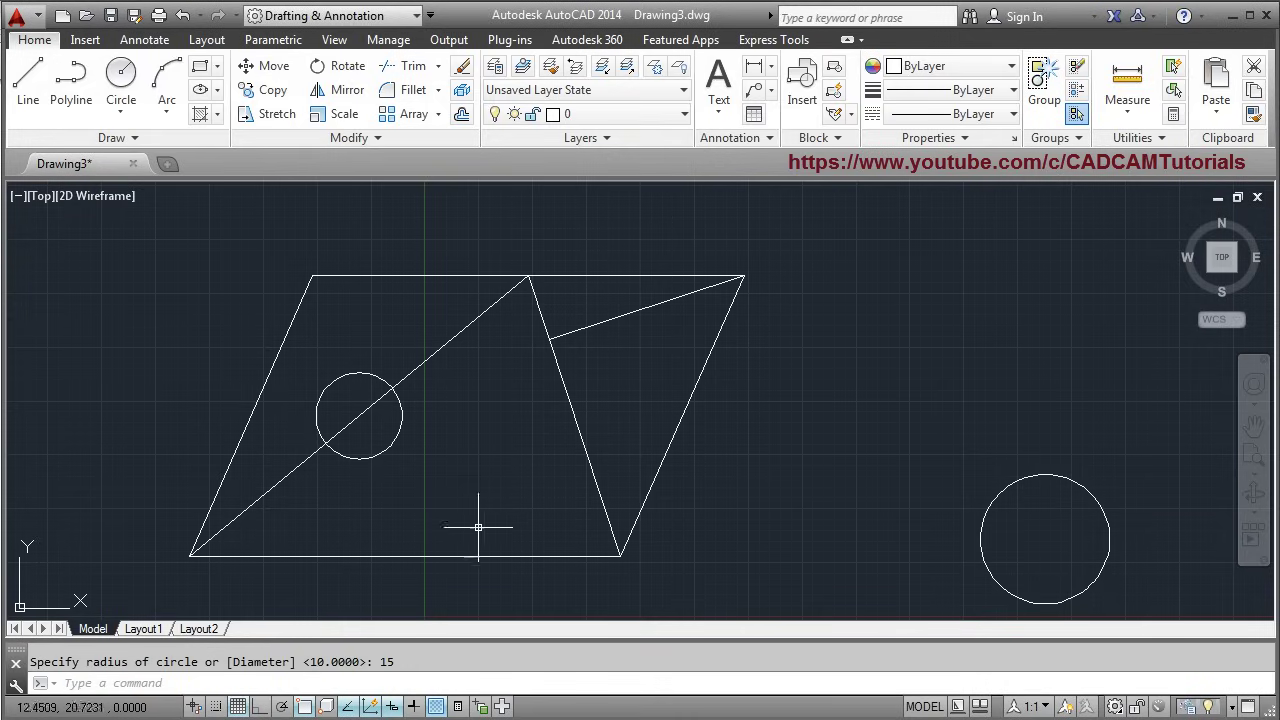
pyautogui.click(20, 86)
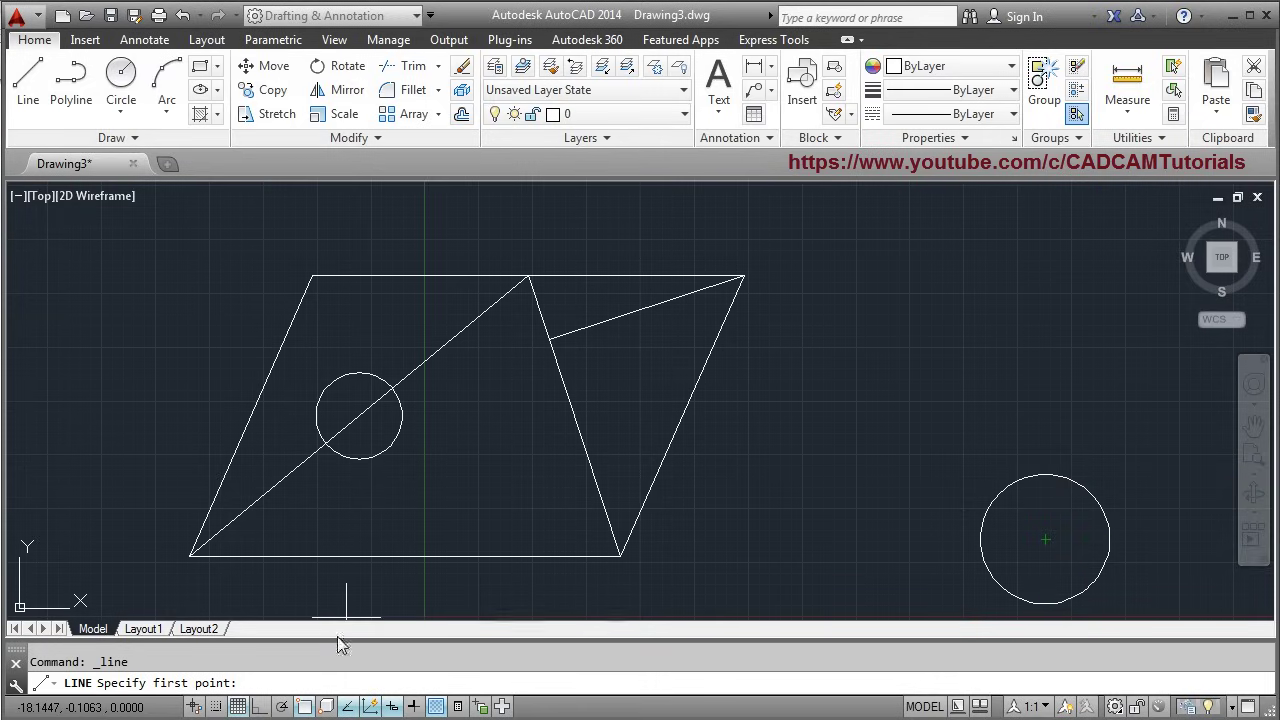
# Using Quadrant snaps, draw a diamond through the radius-15 circle's quadrants plus a top-to-centre line.
pyautogui.rightClick(309, 707)
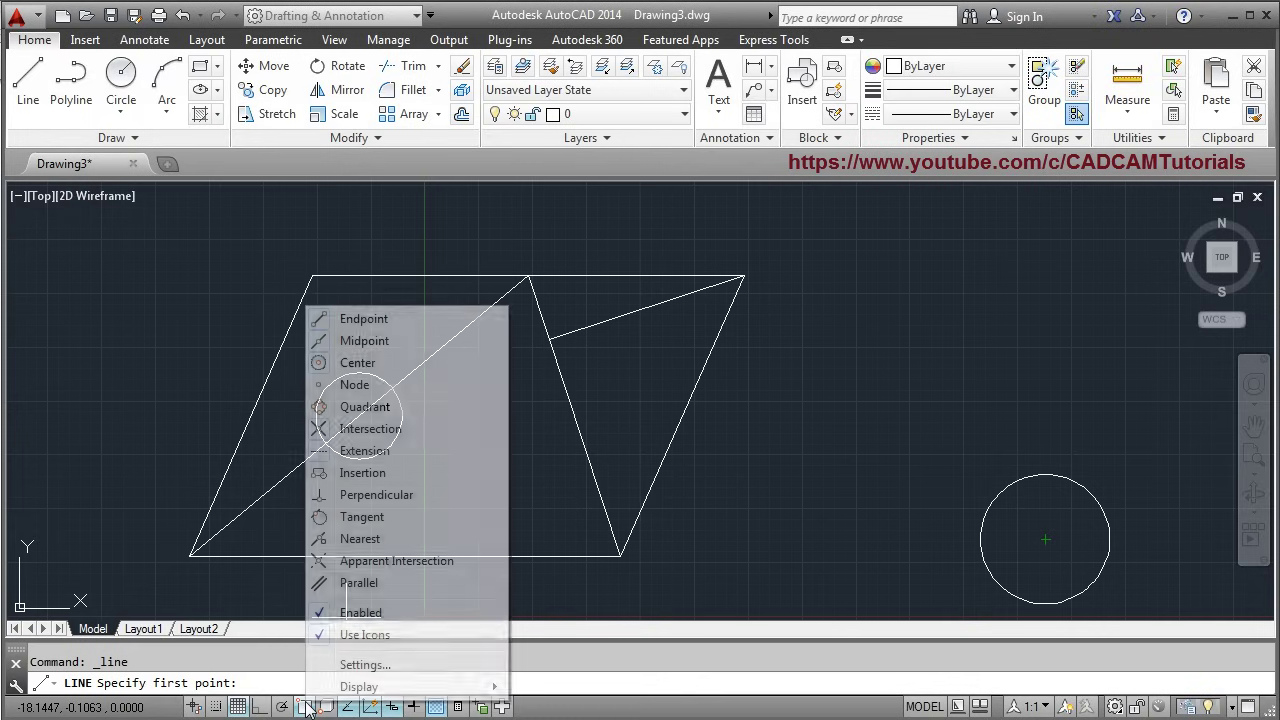
pyautogui.click(365, 407)
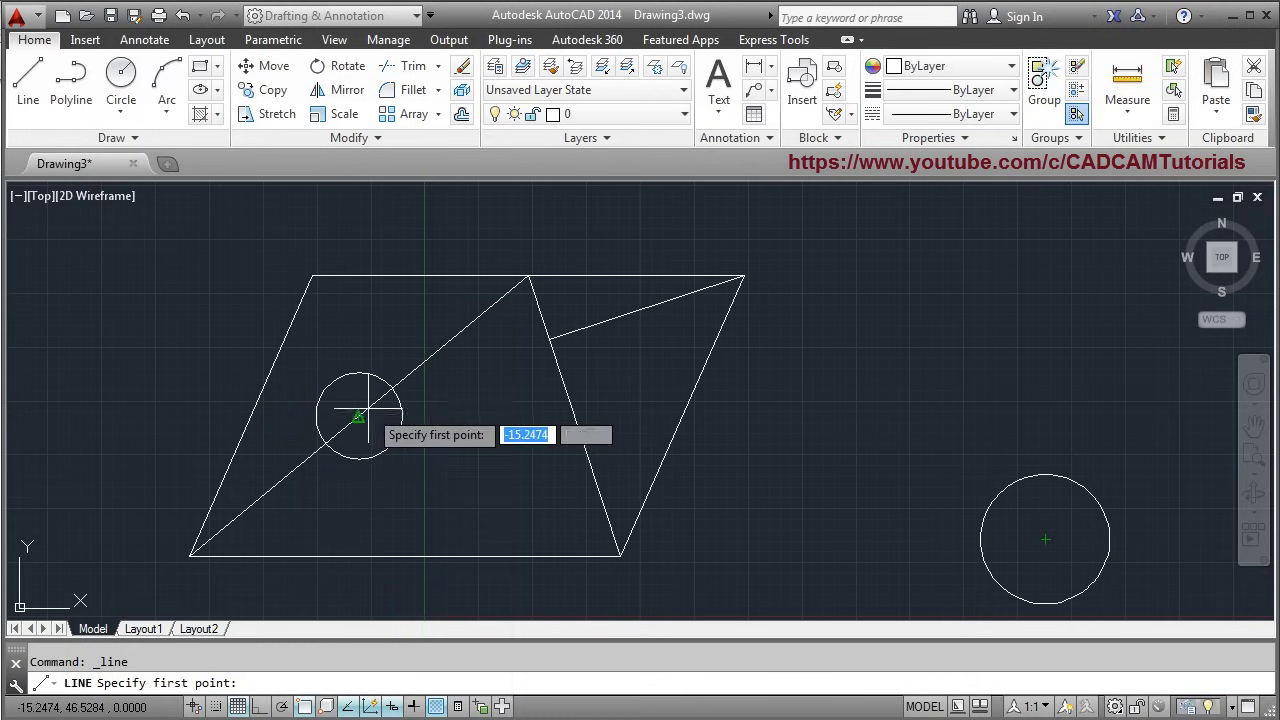
pyautogui.click(1045, 475)
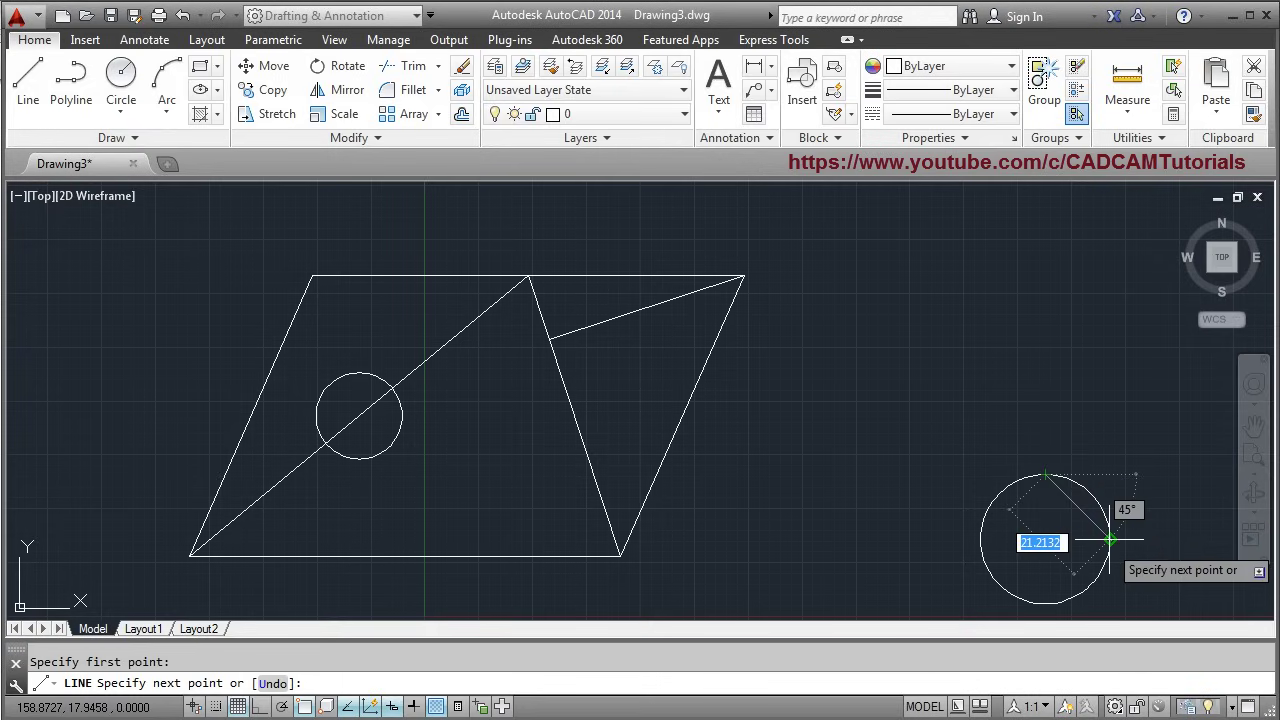
pyautogui.click(1110, 540)
pyautogui.click(1045, 604)
pyautogui.click(980, 540)
pyautogui.click(1045, 475)
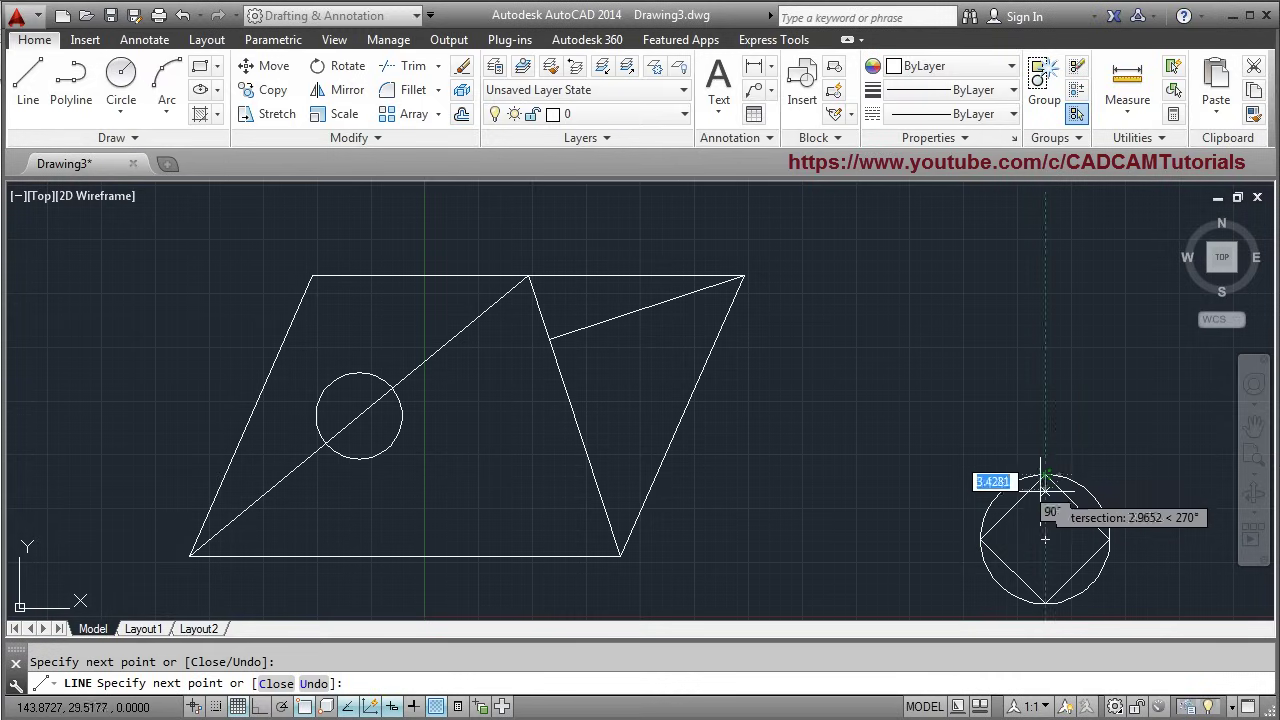
pyautogui.click(1045, 540)
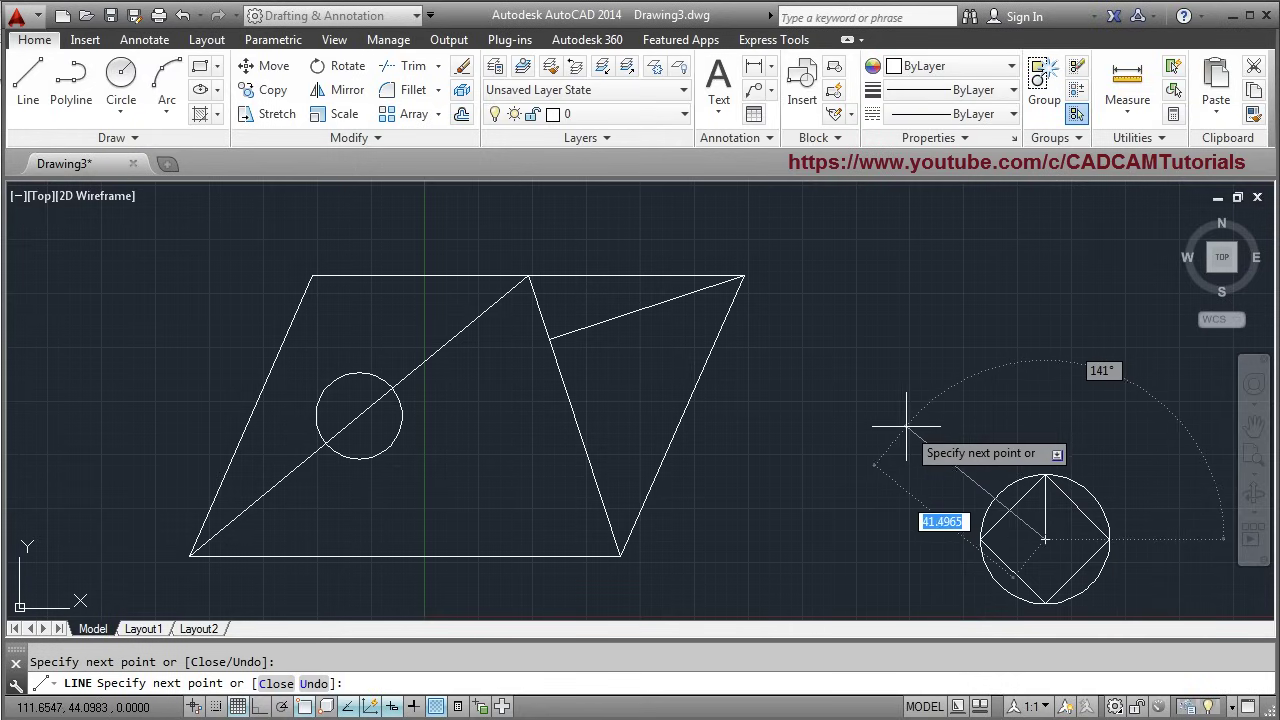
pyautogui.press('Return')
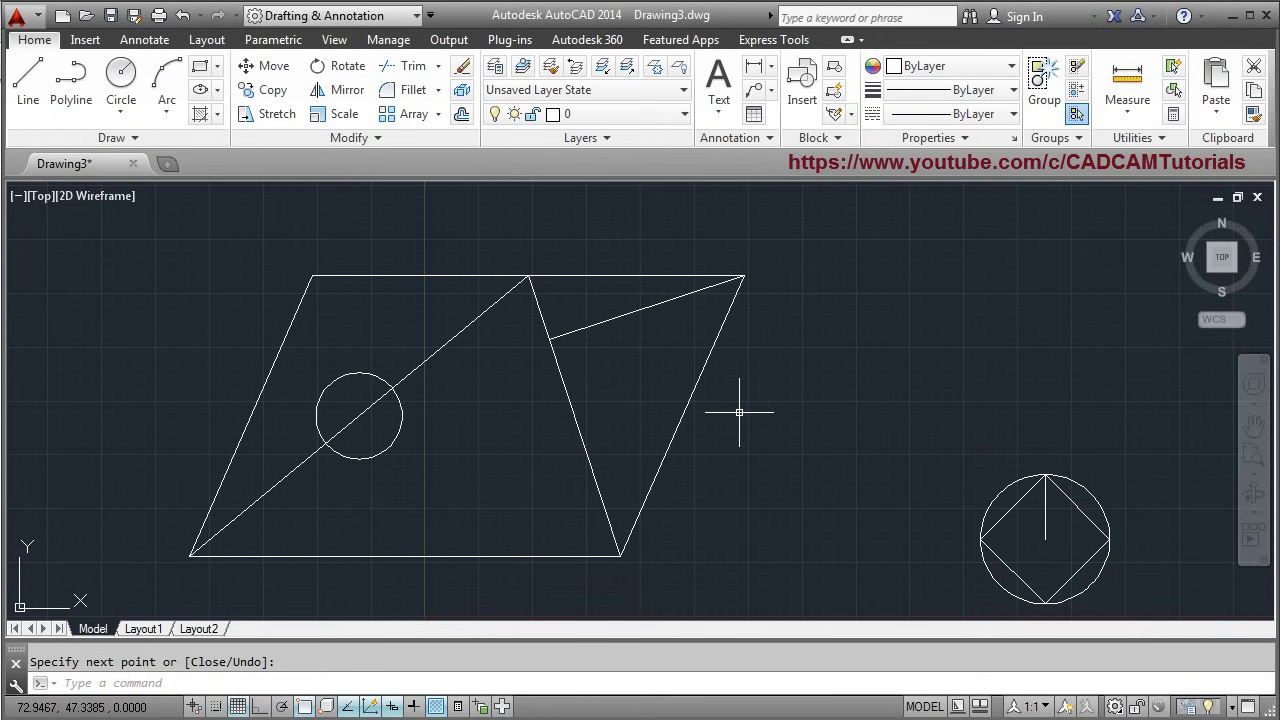
pyautogui.click(28, 98)
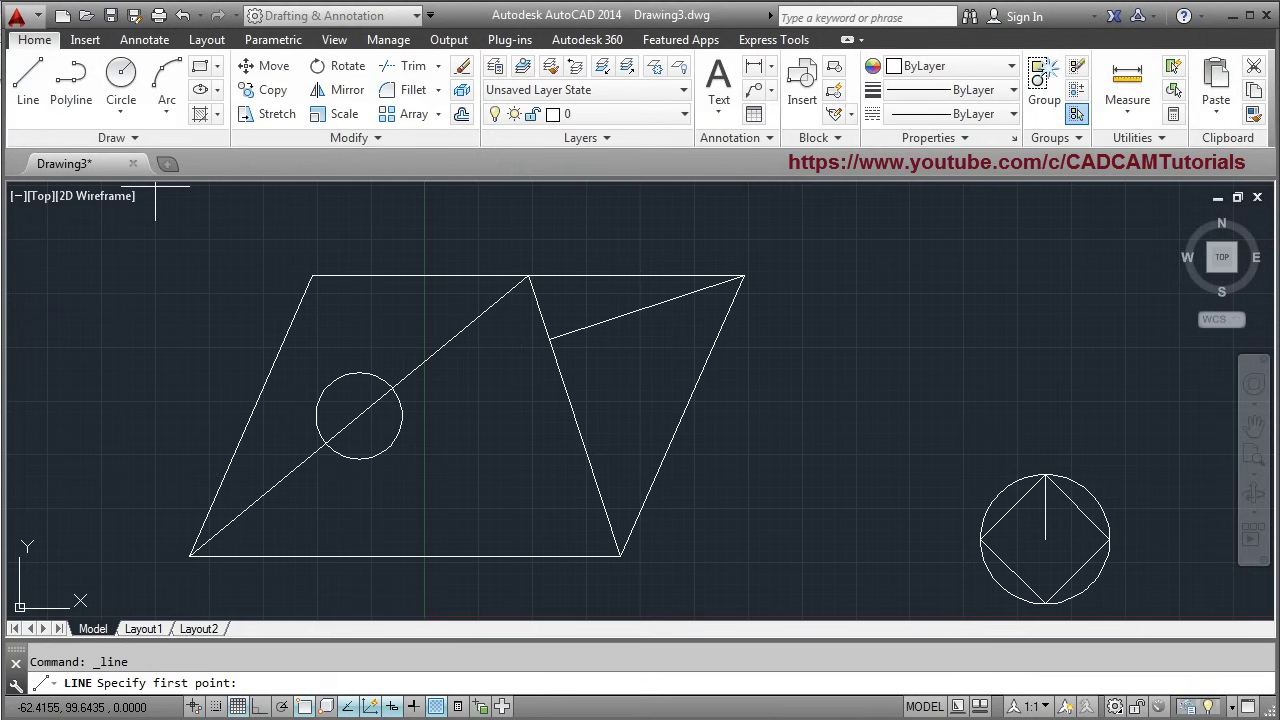
# Draw a line from the parallelogram's lower-right corner tangent to the radius-15 circle.
pyautogui.click(621, 555)
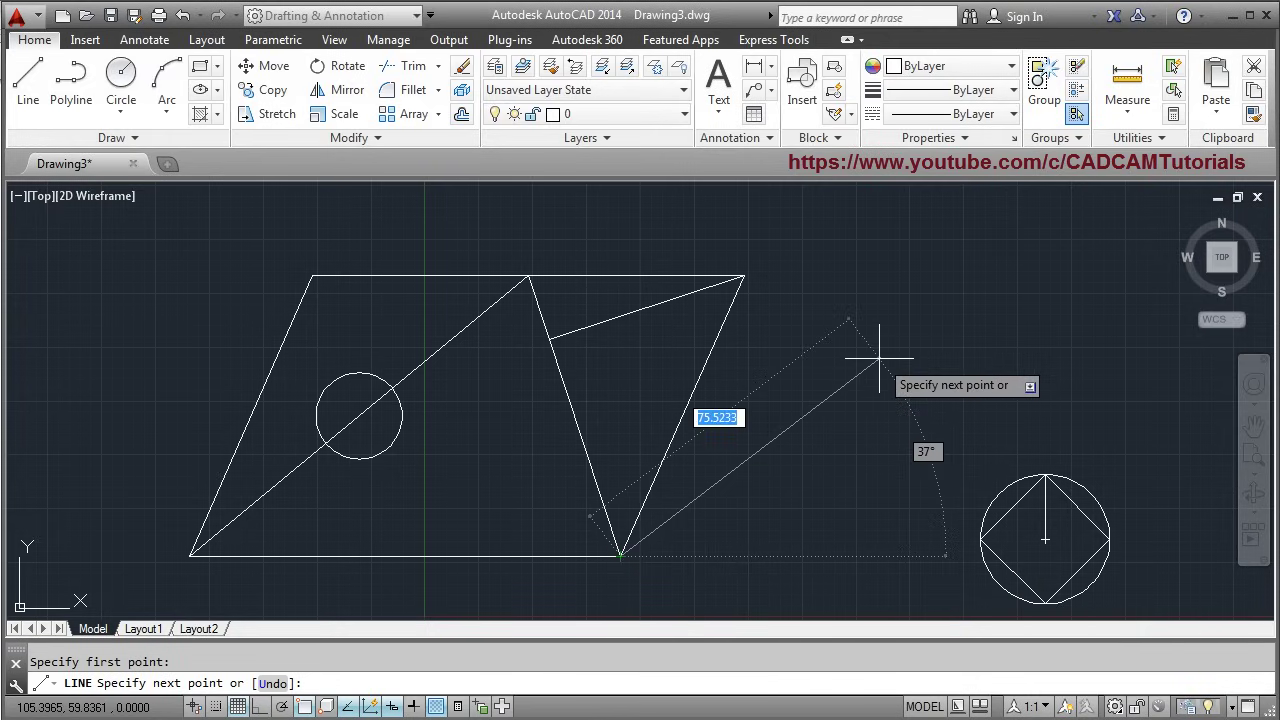
pyautogui.press('F8')
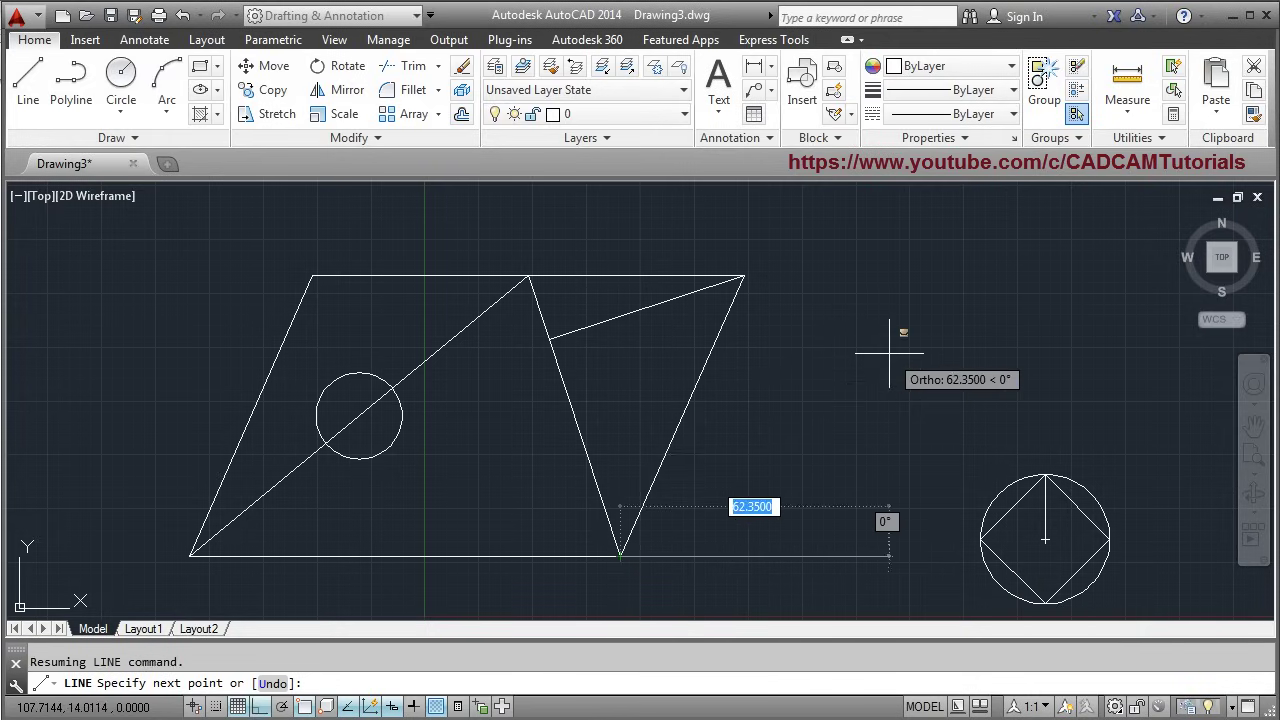
pyautogui.keyDown('shift'); pyautogui.rightClick(889, 353); pyautogui.keyUp('shift')
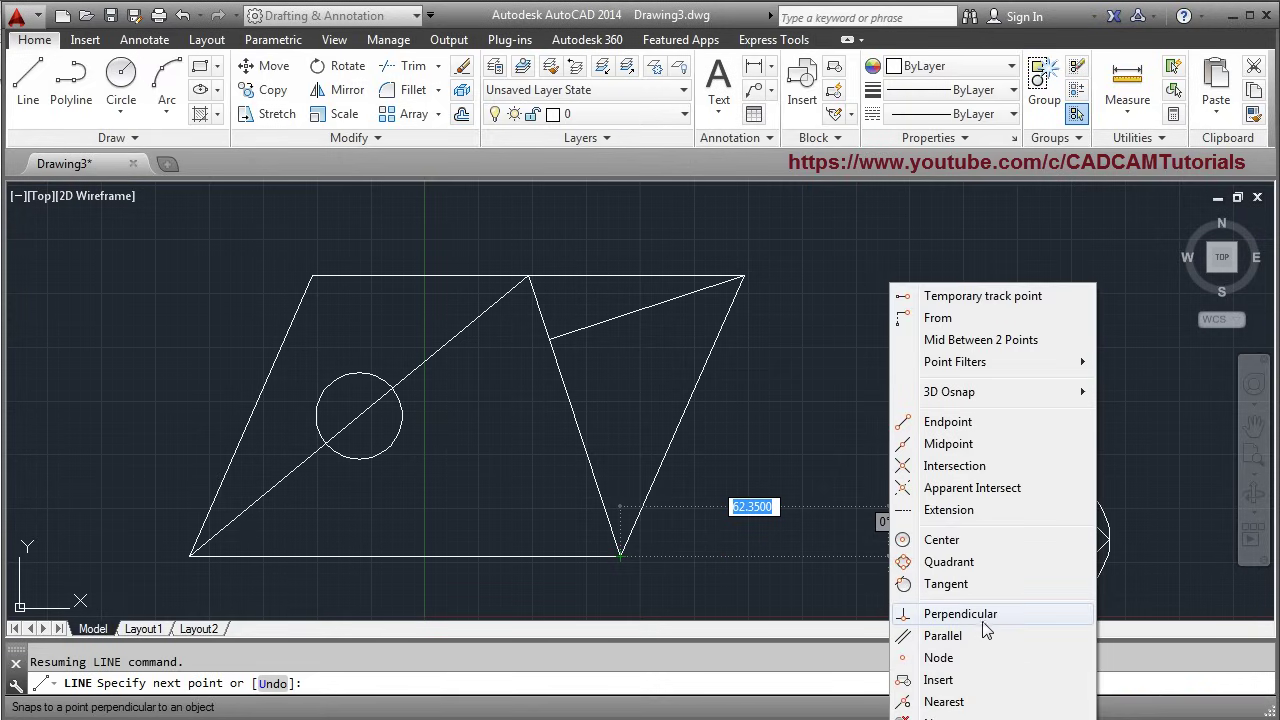
pyautogui.click(962, 588)
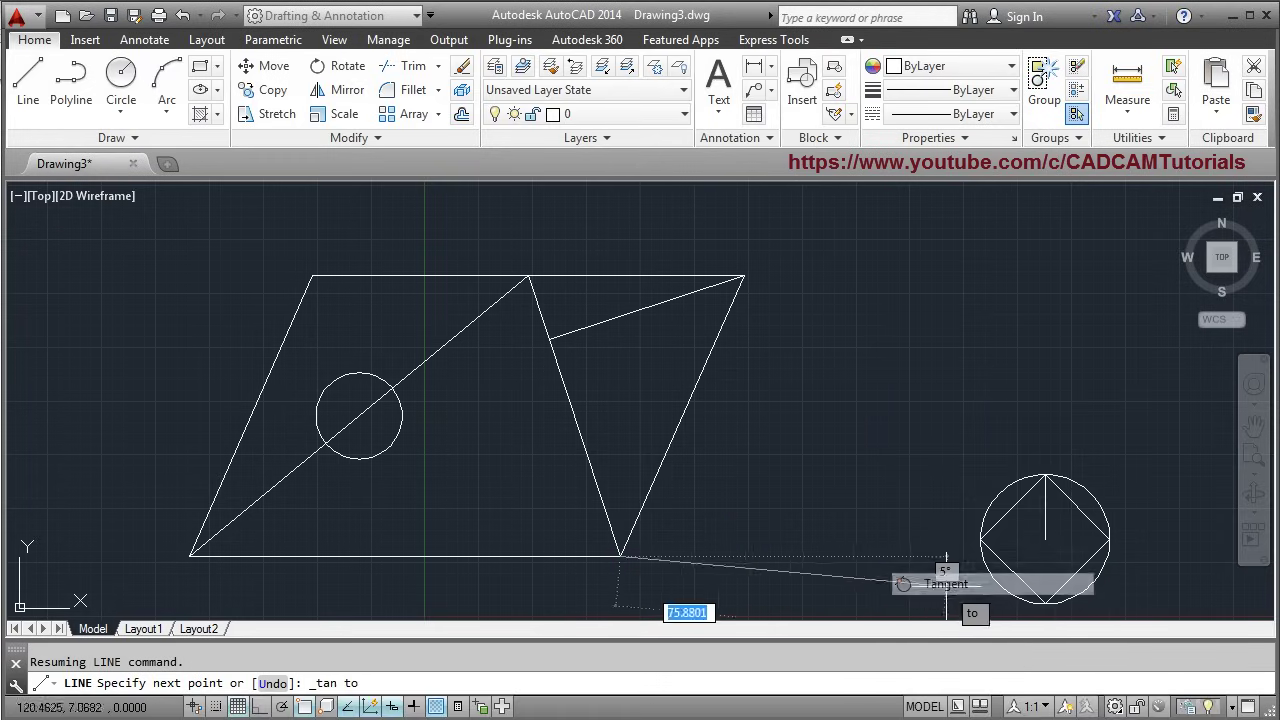
pyautogui.click(998, 590)
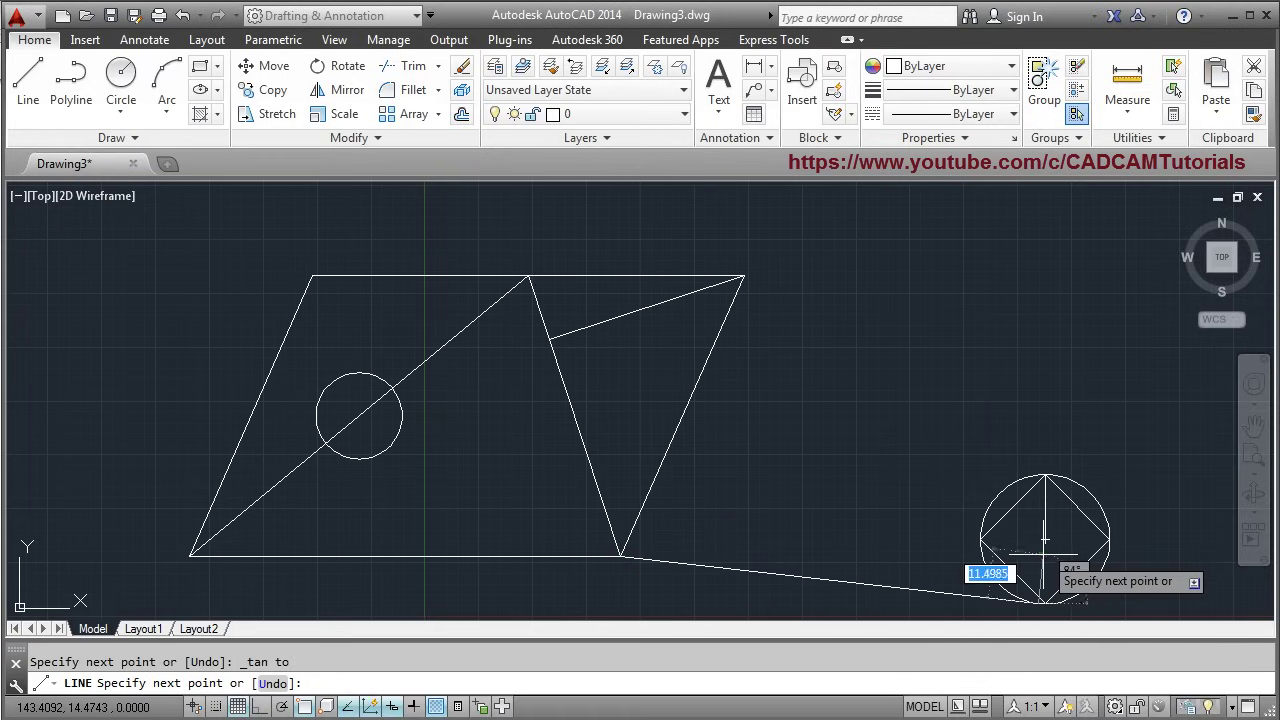
pyautogui.press('Return')
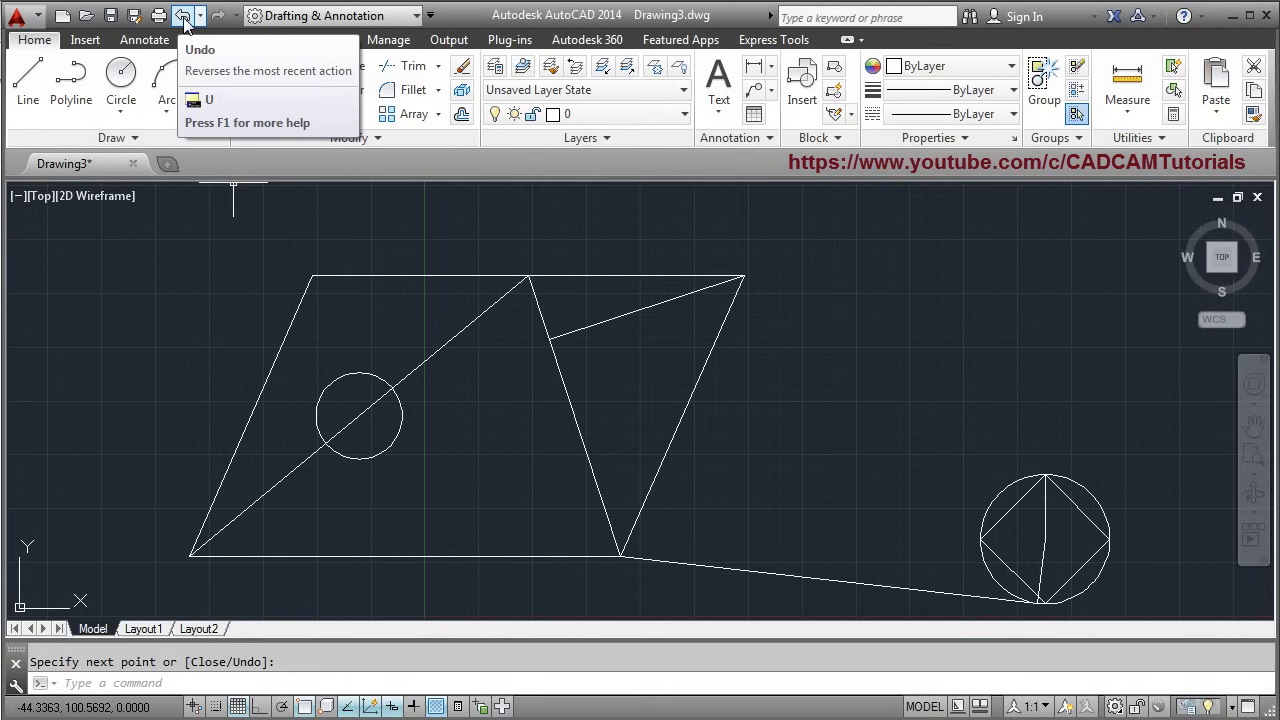
pyautogui.click(185, 18)
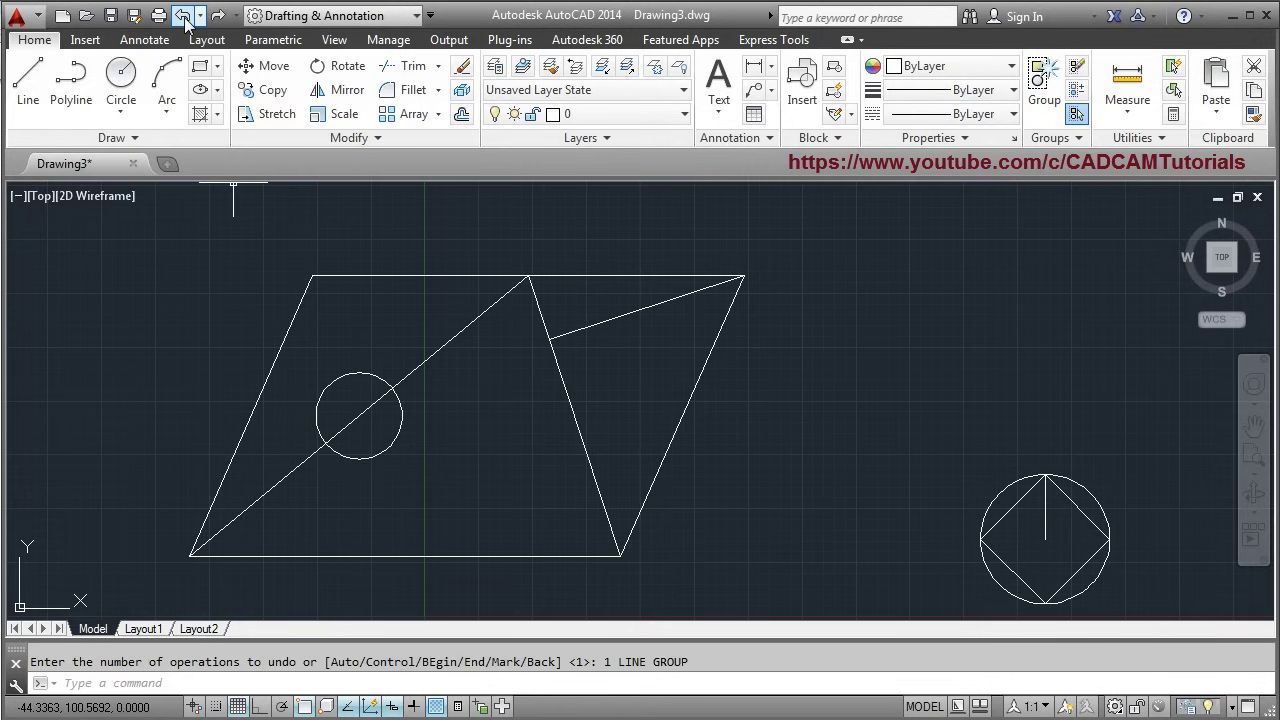
pyautogui.click(185, 18)
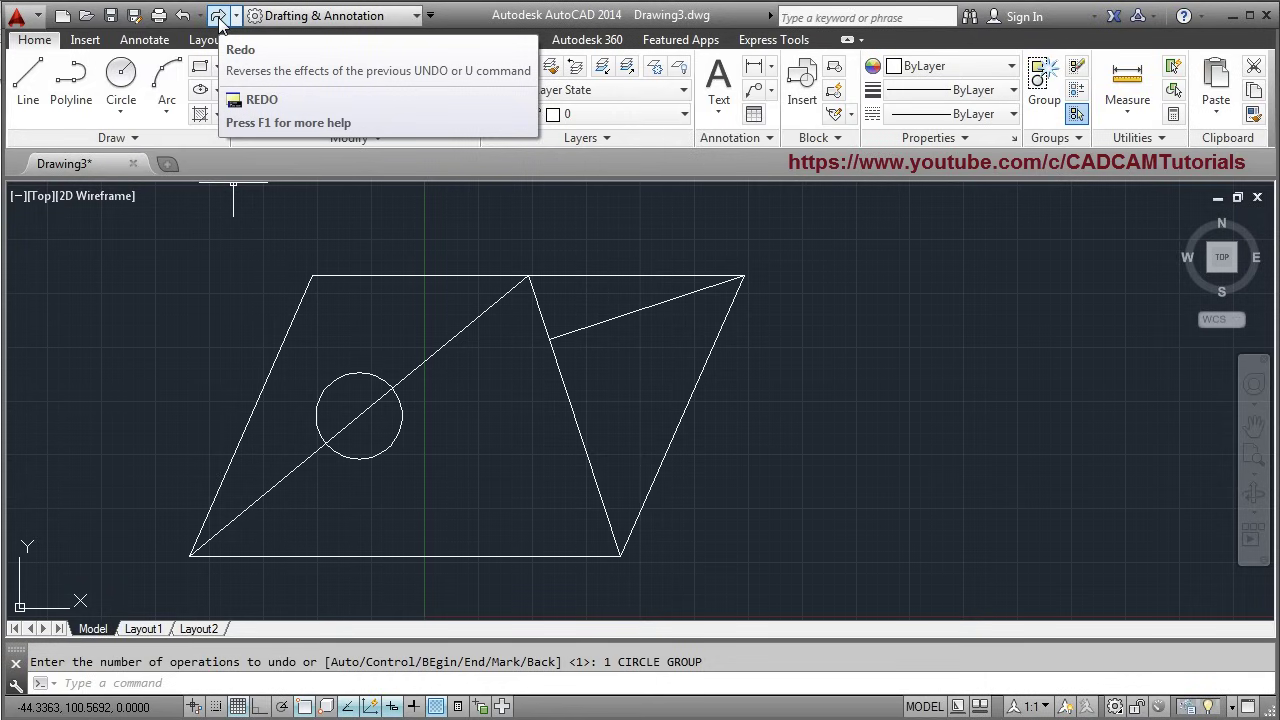
pyautogui.click(219, 20)
pyautogui.click(219, 20)
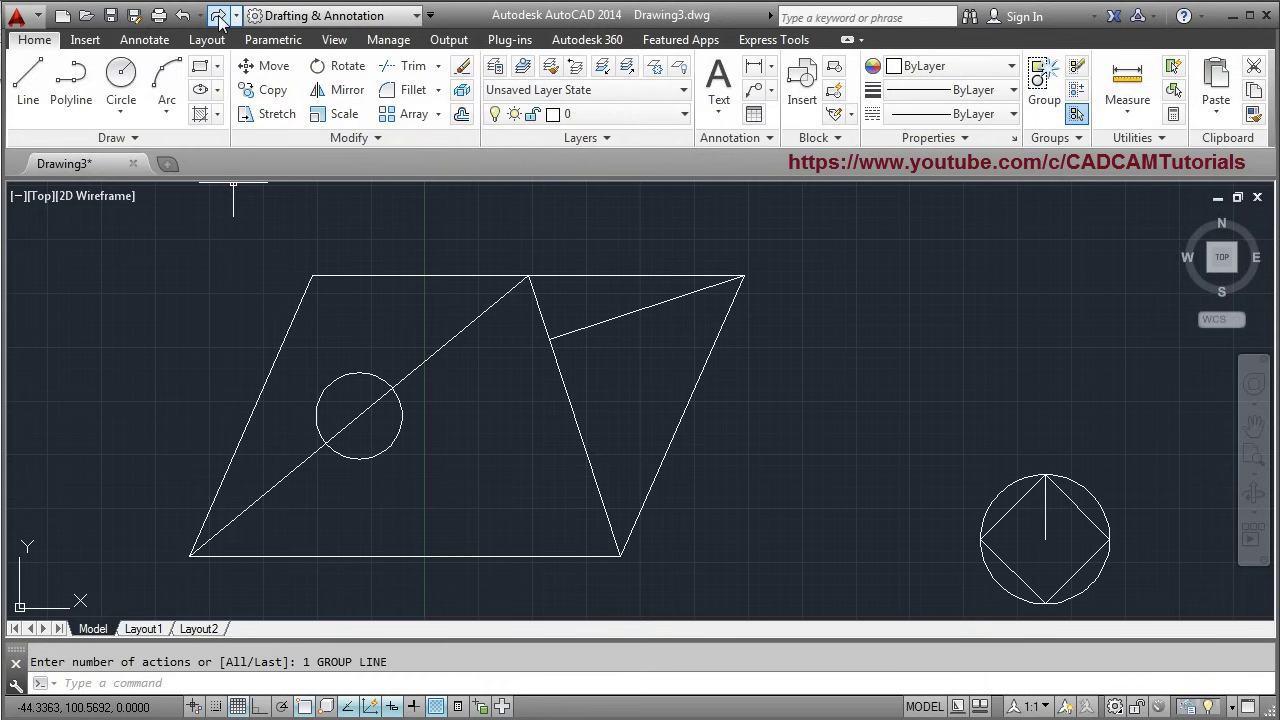
pyautogui.click(219, 20)
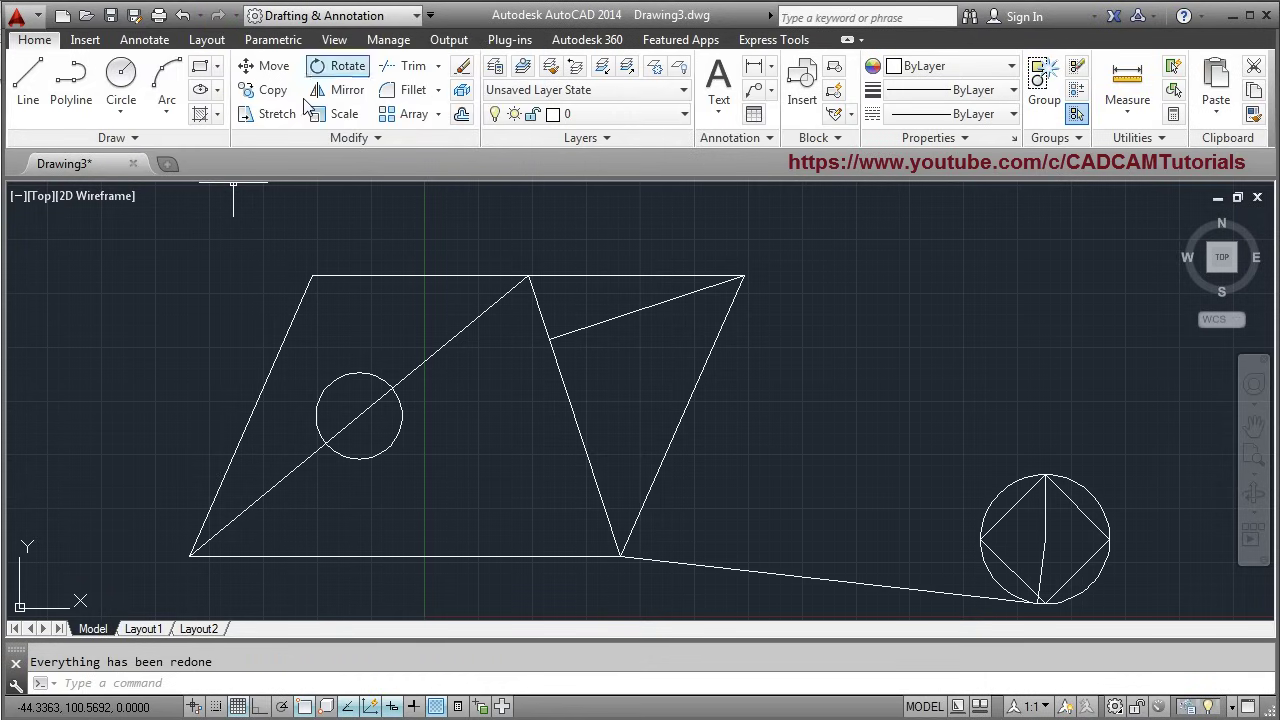
# Save the drawing as Drawing3.dwg in My Documents and close it.
pyautogui.click(111, 17)
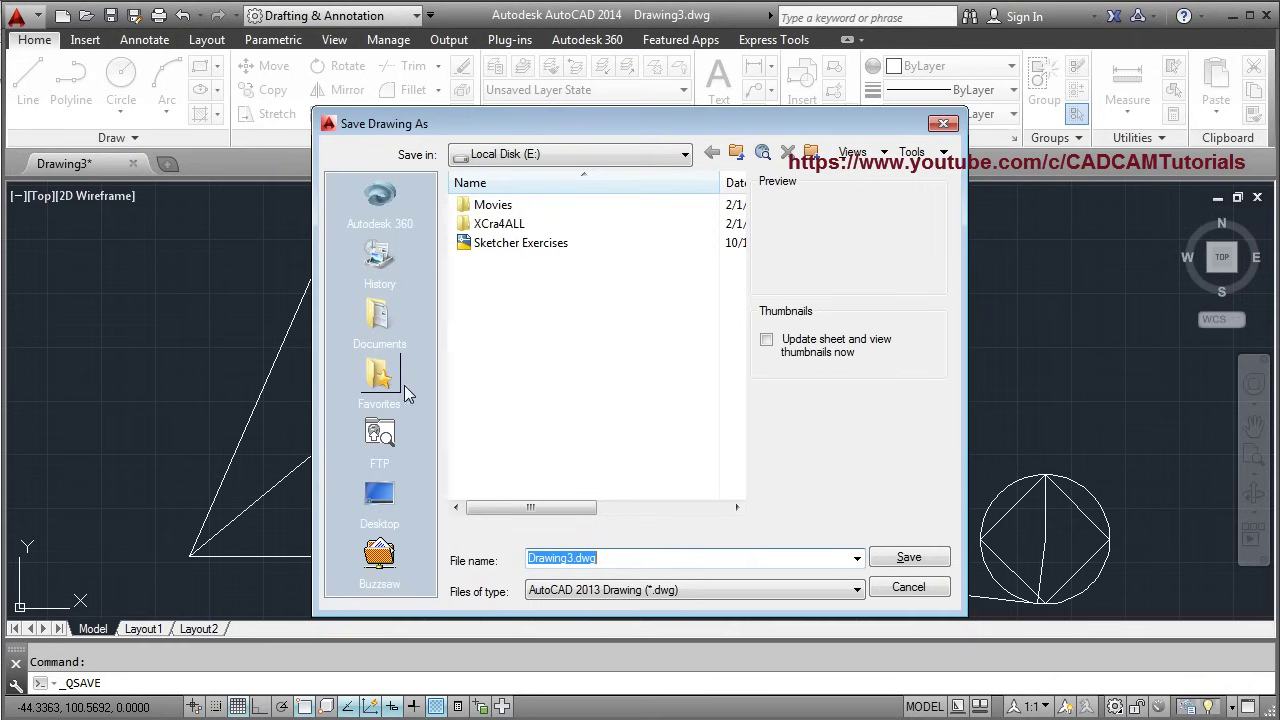
pyautogui.click(374, 318)
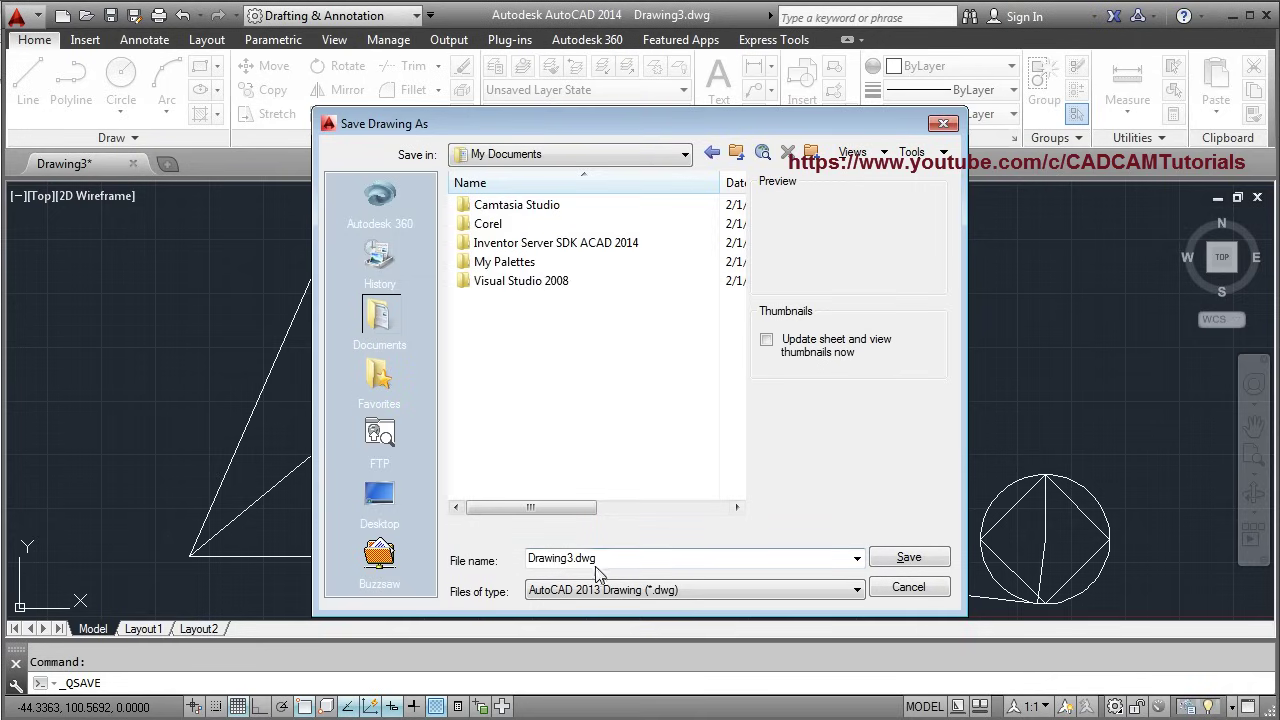
pyautogui.click(910, 558)
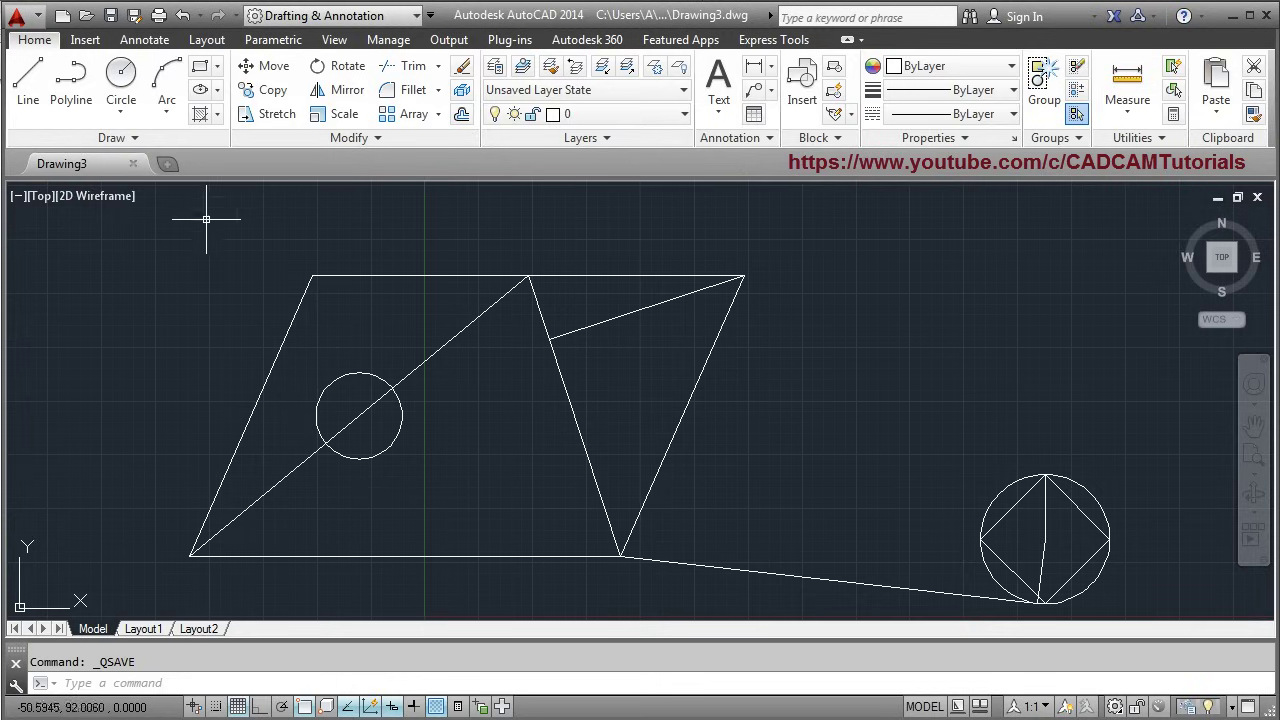
pyautogui.click(134, 164)
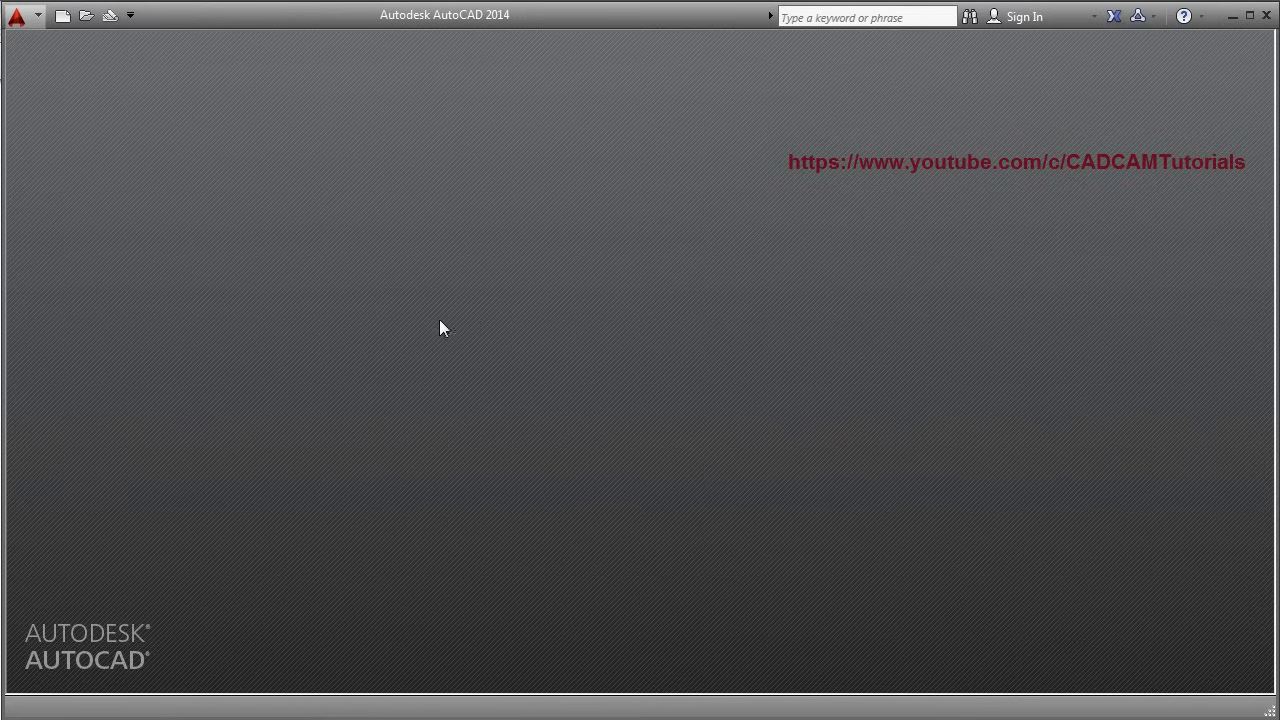
# Create a new drawing from the acad template.
pyautogui.click(62, 16)
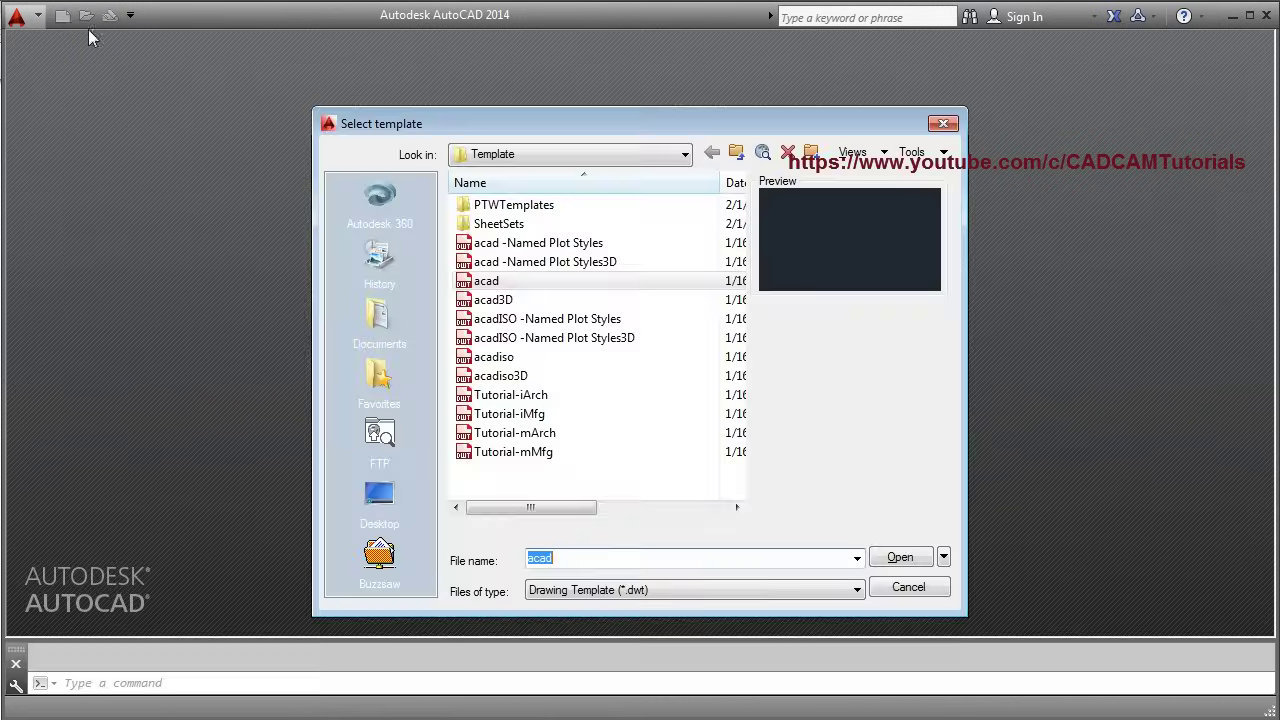
pyautogui.click(489, 284)
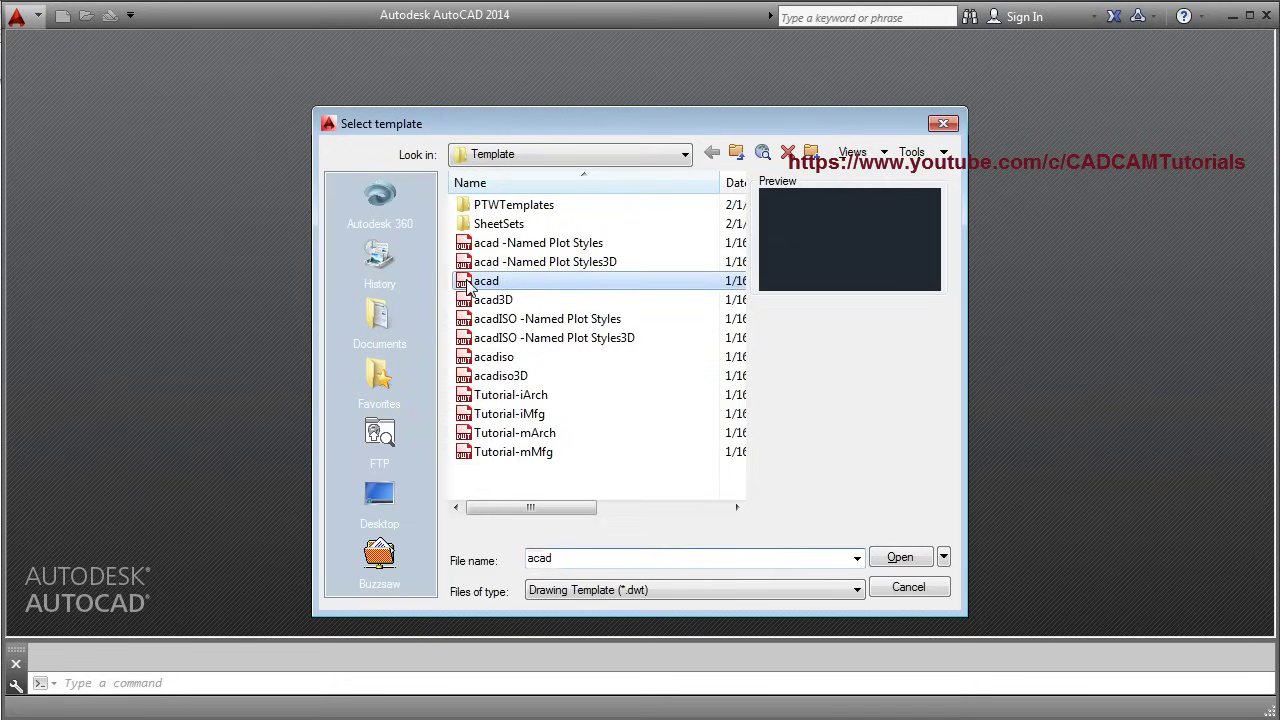
pyautogui.click(903, 557)
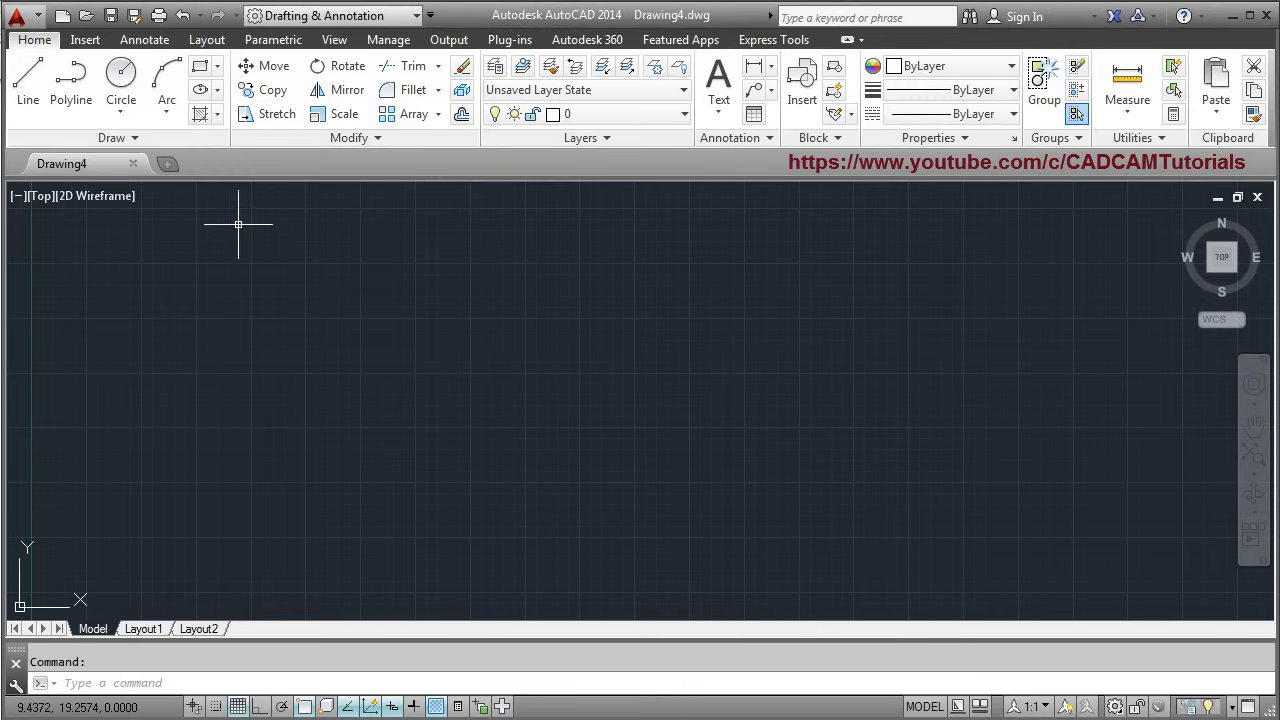
# Reopen Drawing3 from My Documents.
pyautogui.click(86, 18)
pyautogui.click(468, 303)
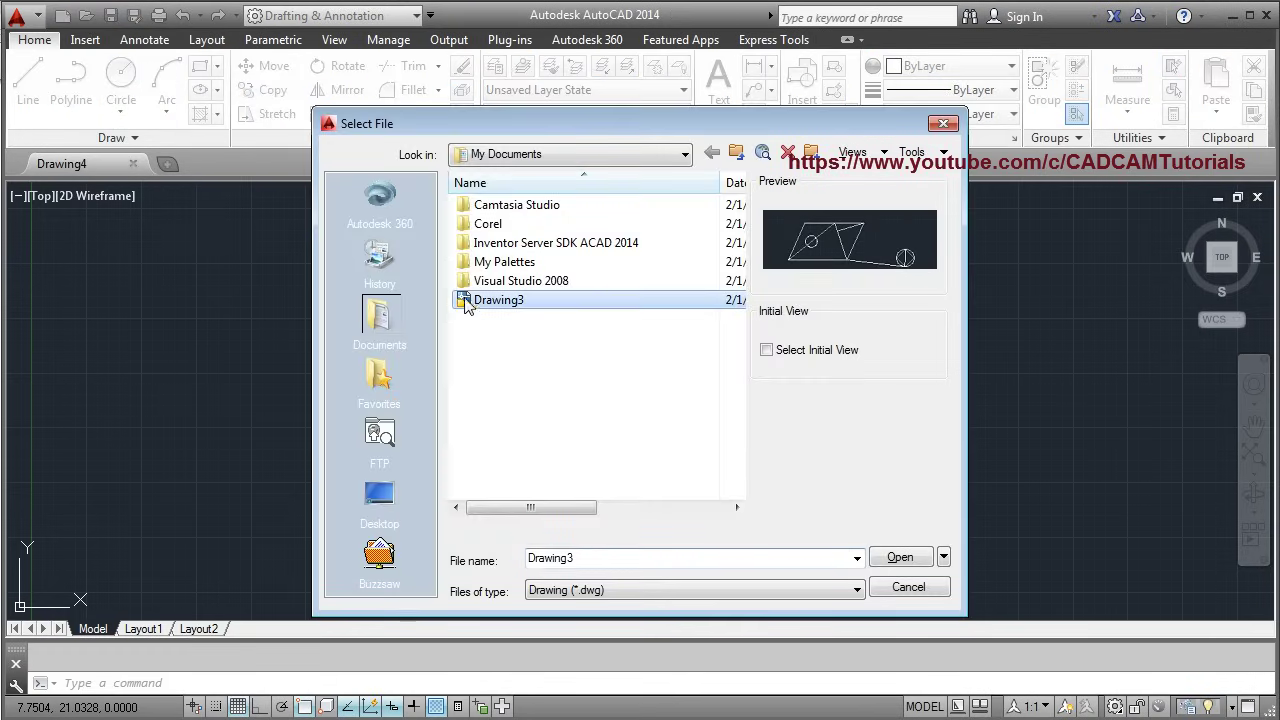
pyautogui.click(900, 560)
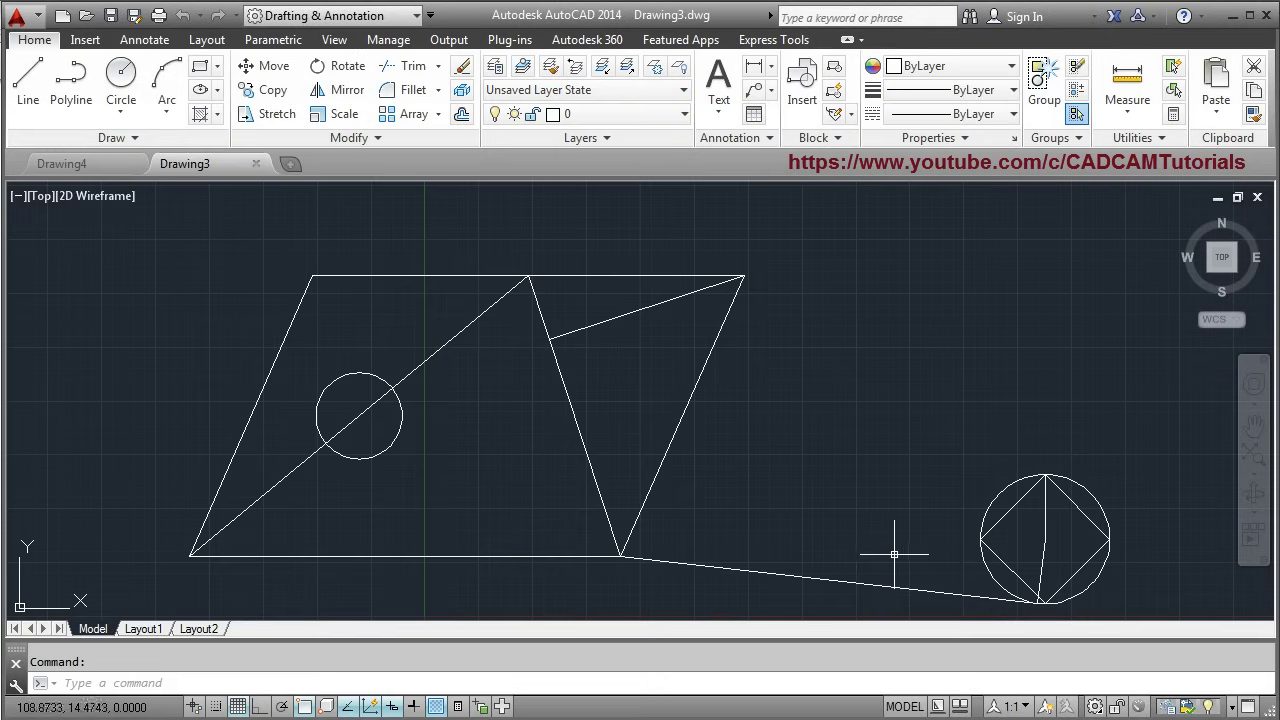